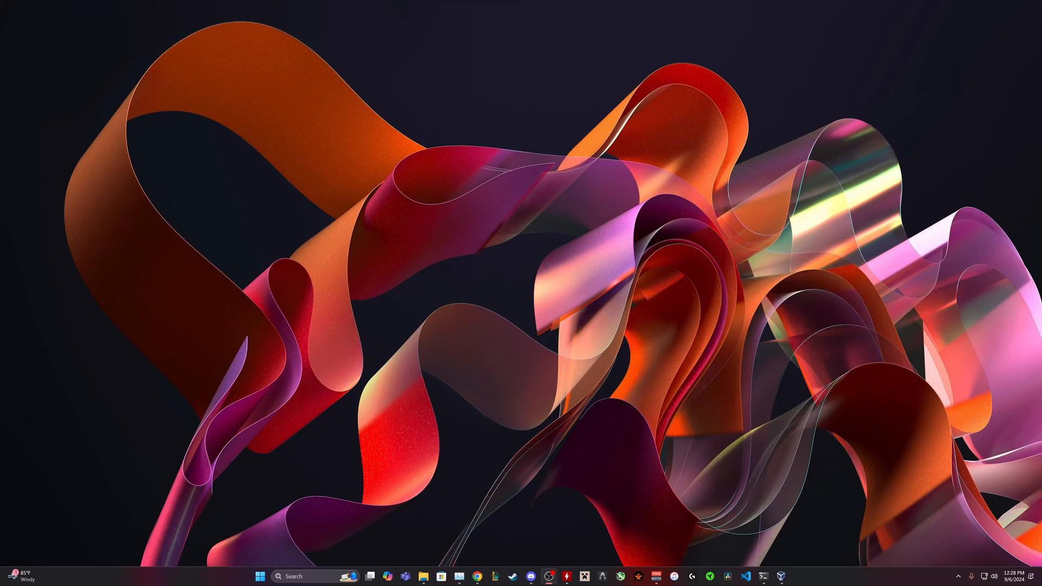
key("alt+Tab")
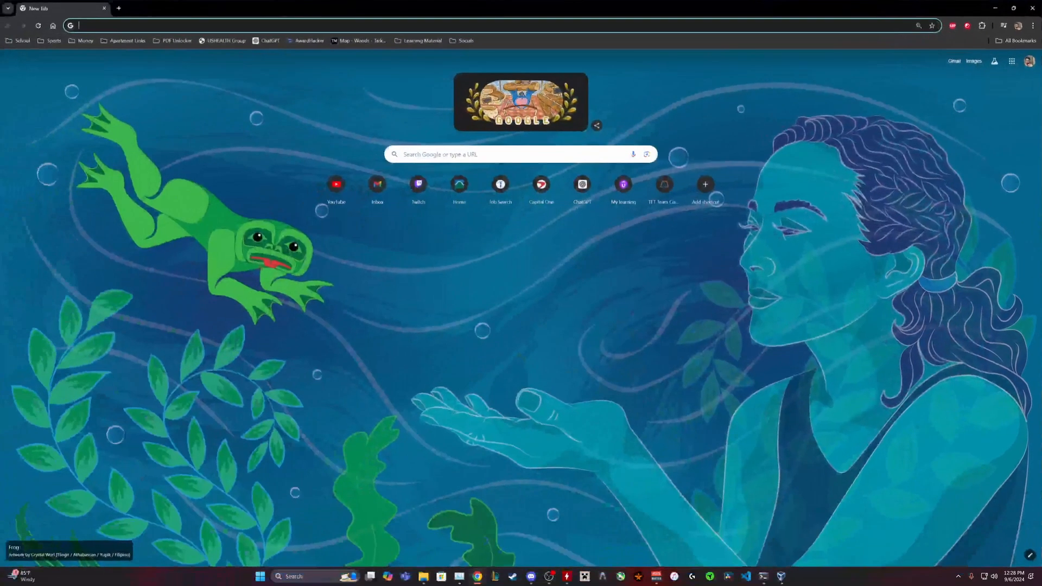
left_click(780, 576)
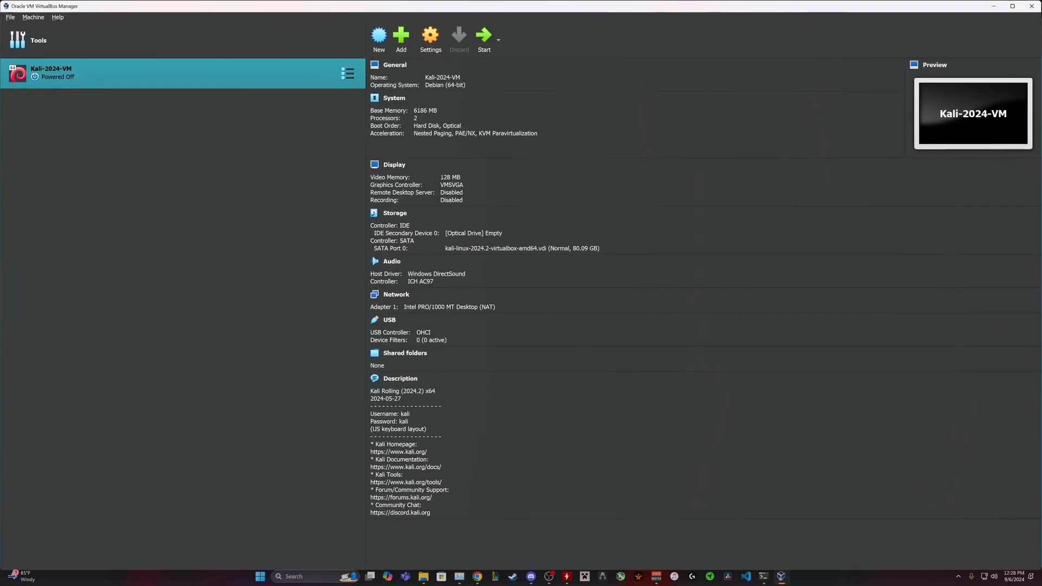
left_click(781, 576)
left_click(764, 576)
key("alt+Tab")
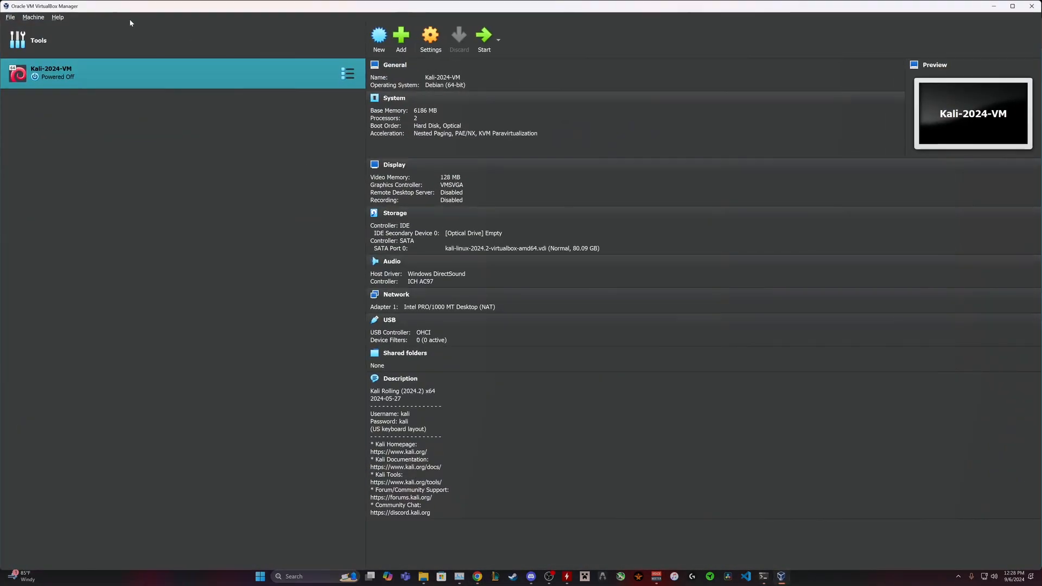
Step: Switch to Chrome, search for "windows enterprise iso download" and open Microsoft's Windows 10 Enterprise download page
left_click(780, 576)
left_click(217, 25)
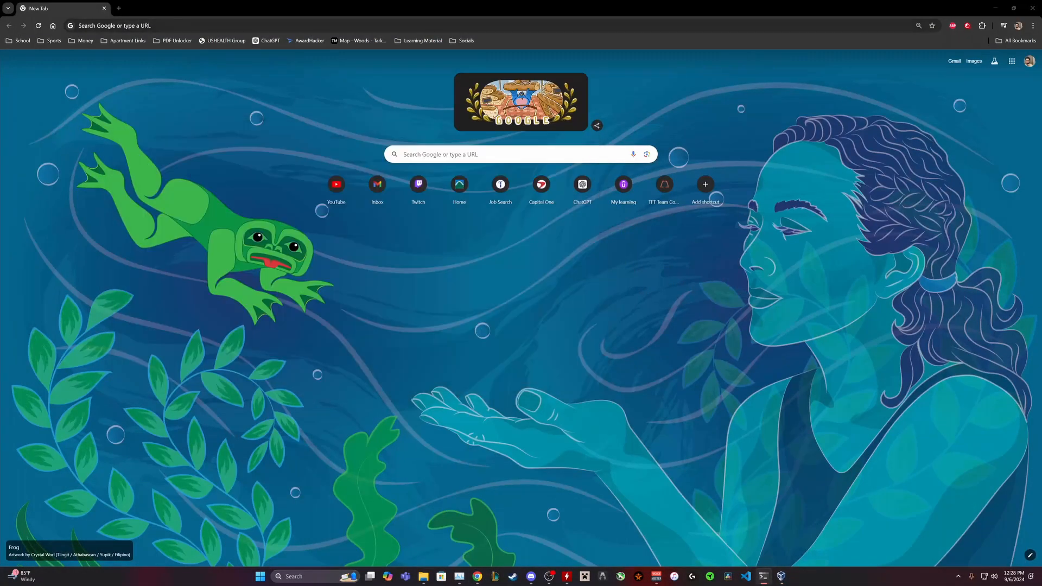
type("windows ")
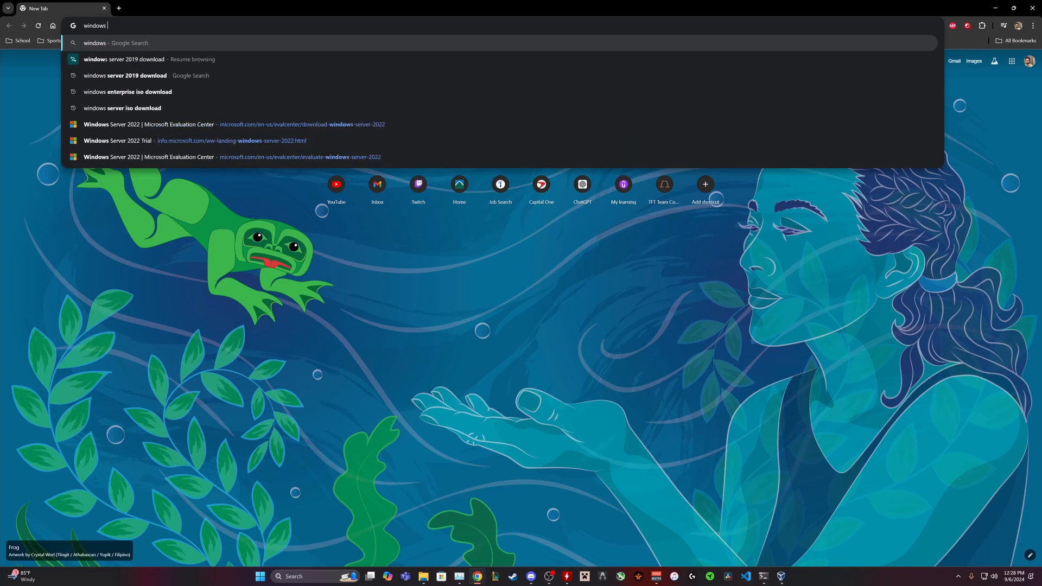
type("enterp")
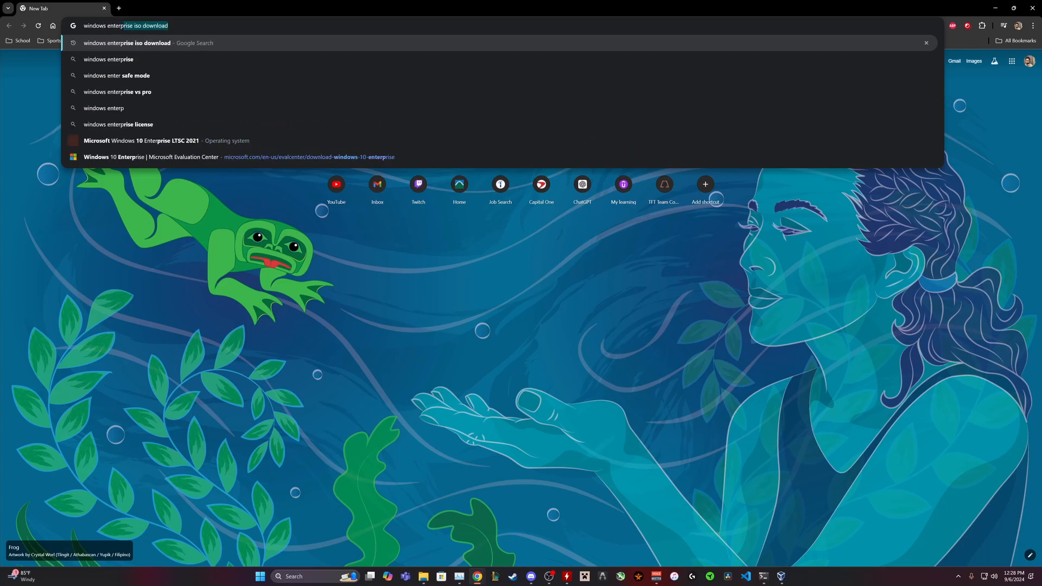
key("Return")
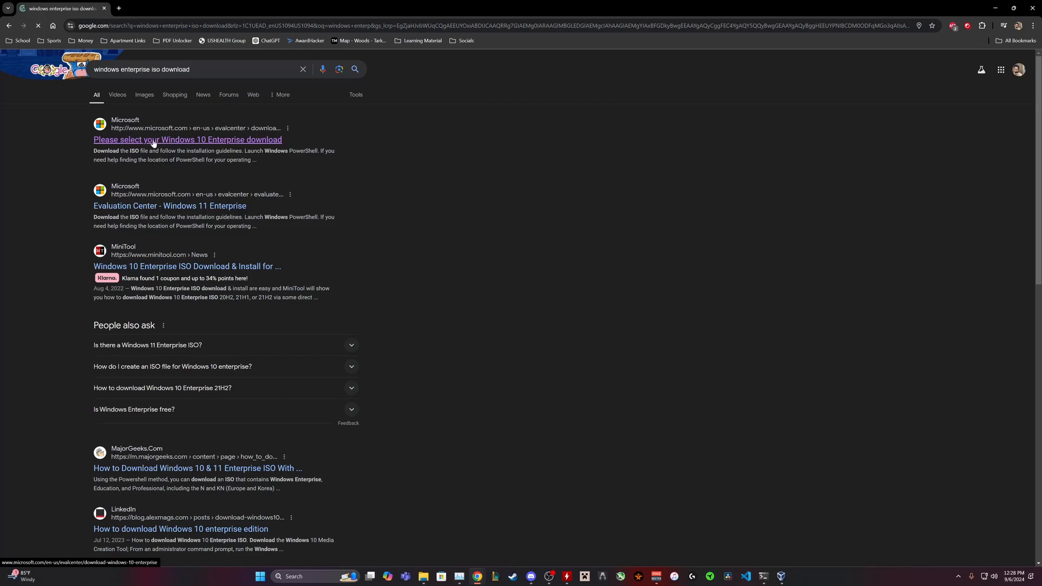
left_click(175, 142)
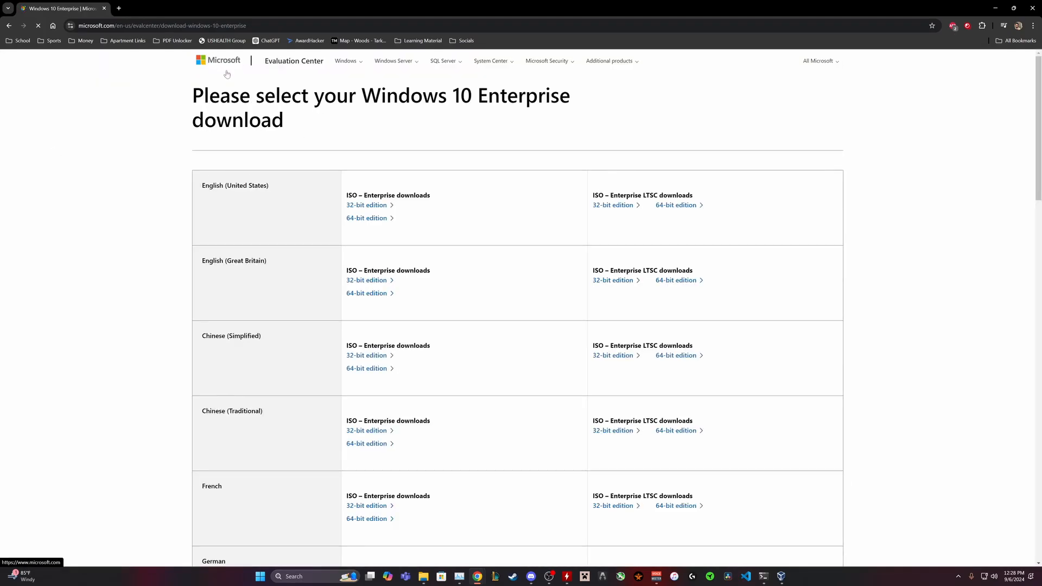
double_click(219, 96)
left_click_drag(250, 96, 507, 96)
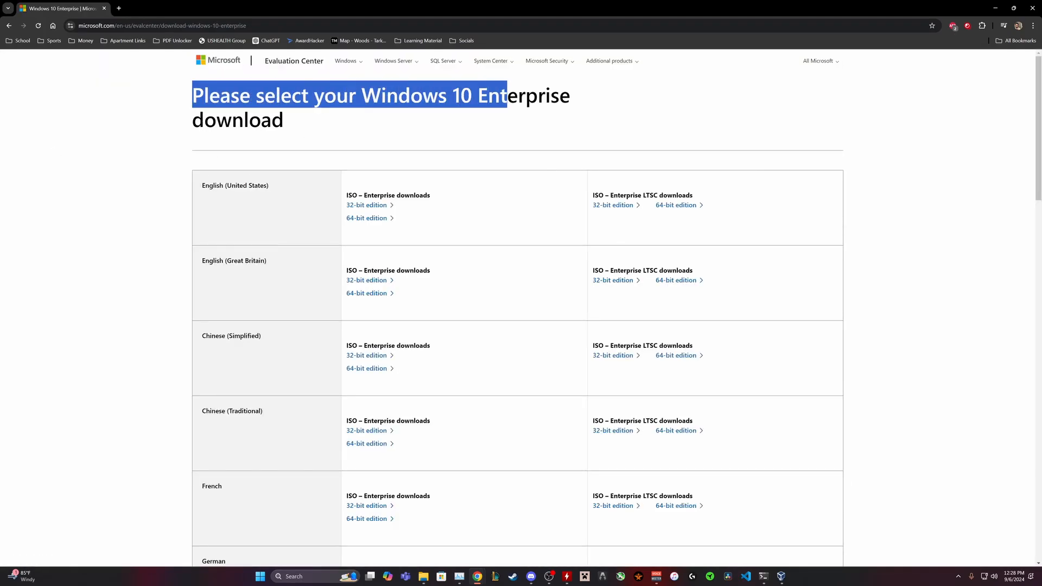
left_click(507, 96)
left_click_drag(292, 123, 179, 106)
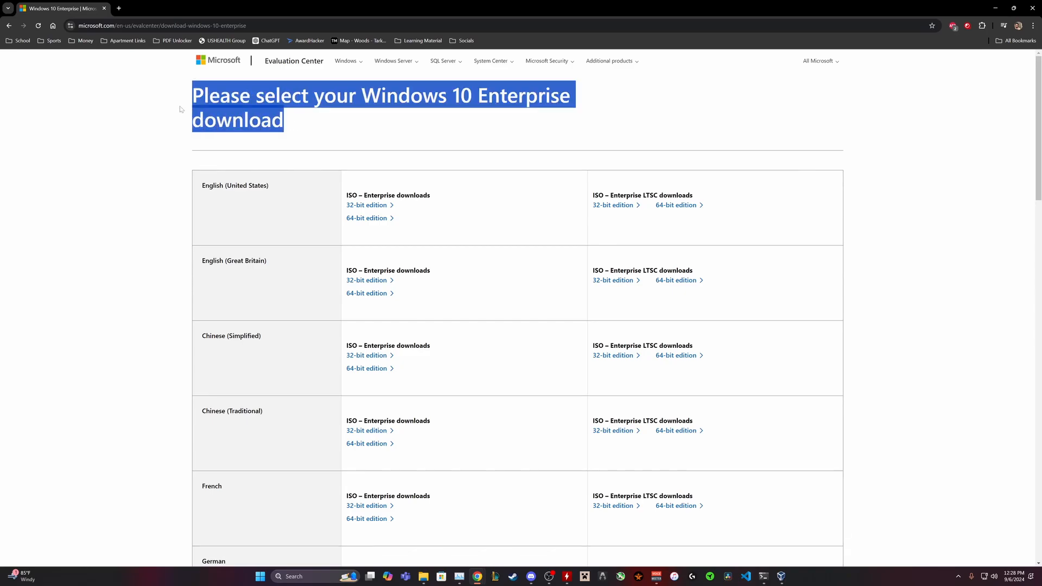
left_click(246, 145)
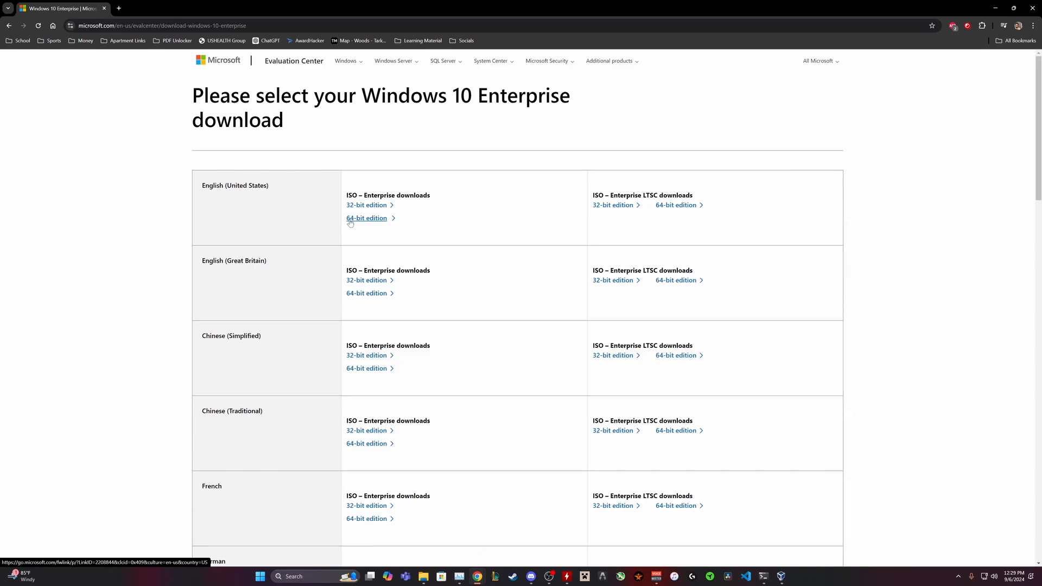
Step: Start downloading the 64-bit English (United States) Enterprise ISO, browse to Windows Enterprise in Documents, and cancel the save
left_click(392, 221)
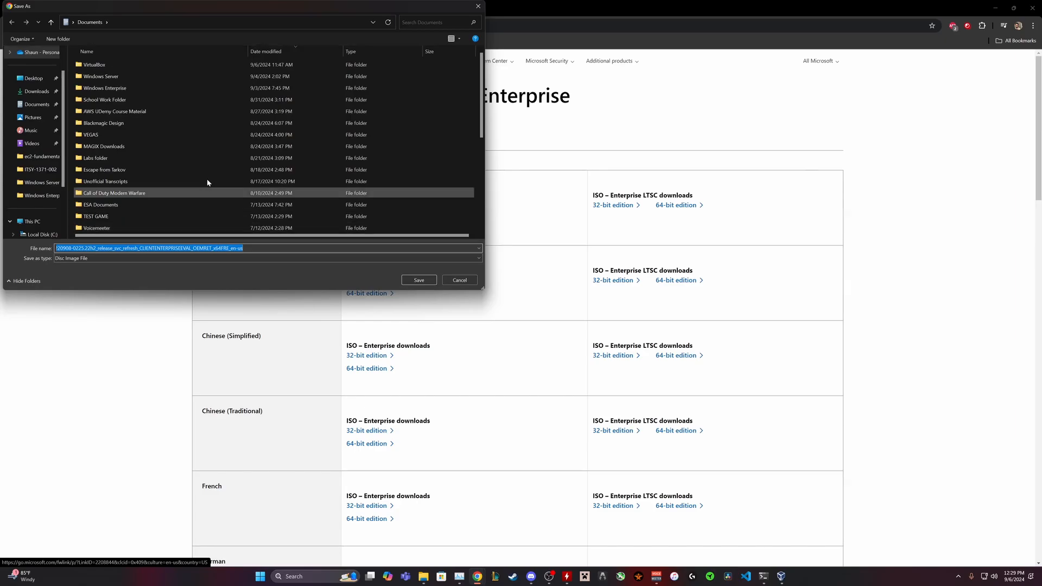
left_click(36, 103)
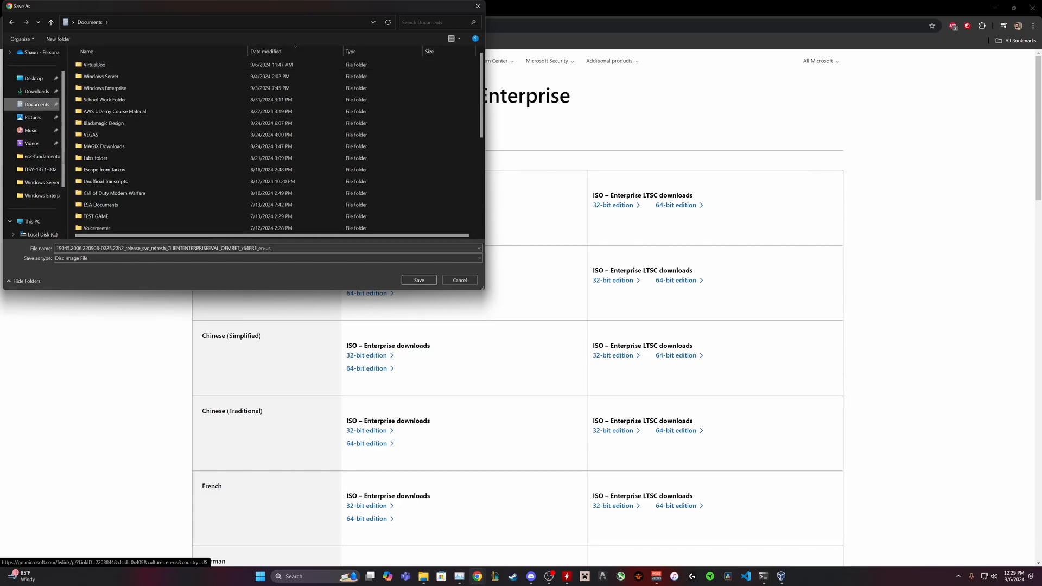
double_click(101, 88)
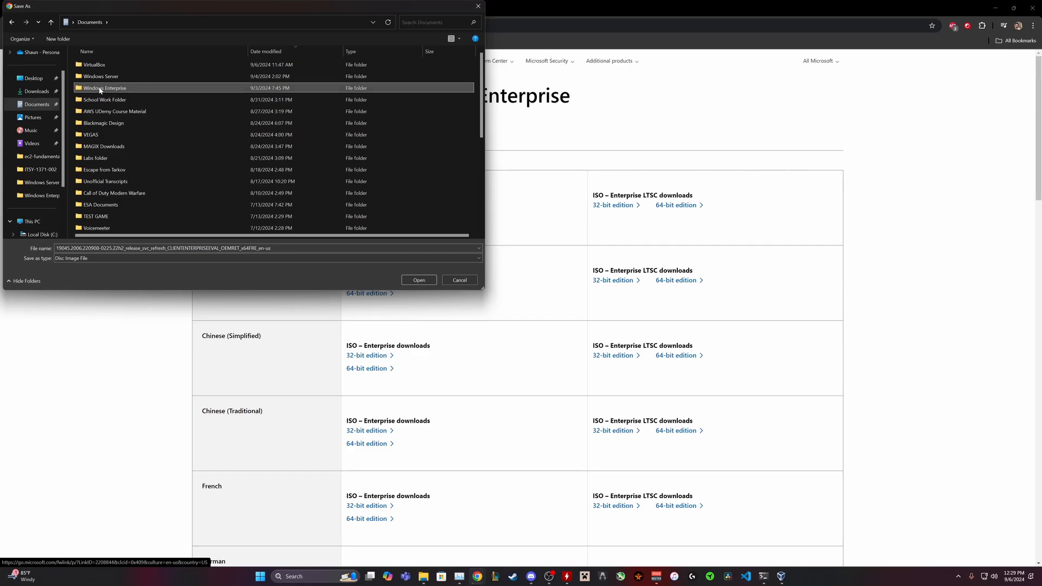
left_click(11, 22)
left_click(477, 7)
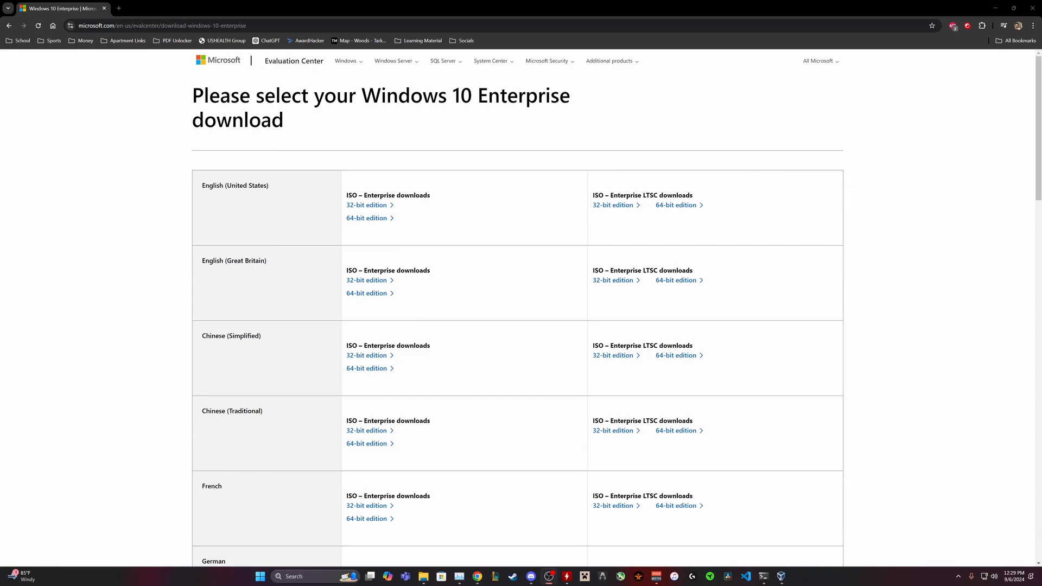
Step: Search for "windows server 2019 download" and open the Microsoft Evaluation Center's Windows Server 2019 download page
key("ctrl+l")
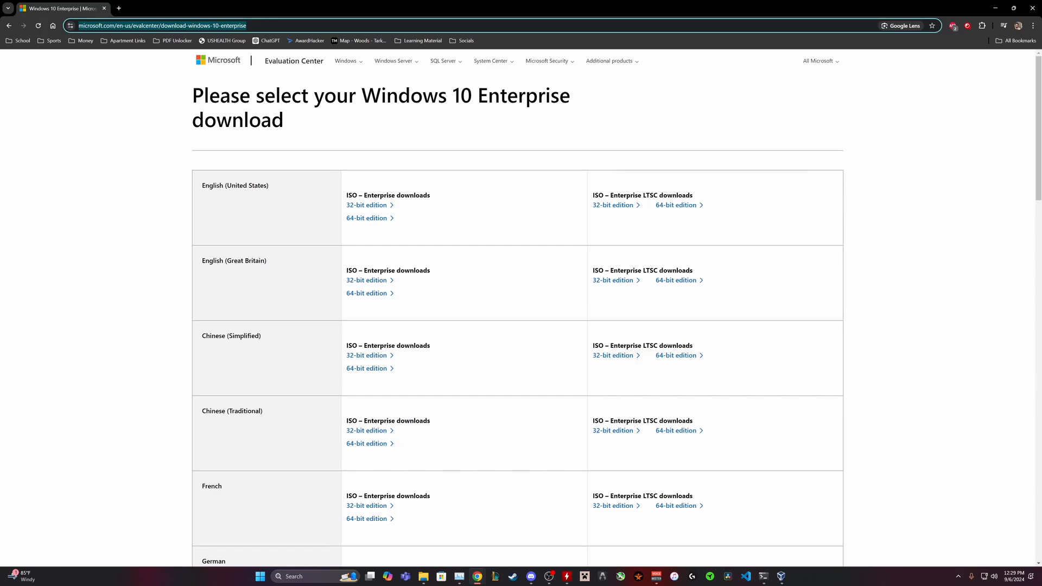
type("windows server")
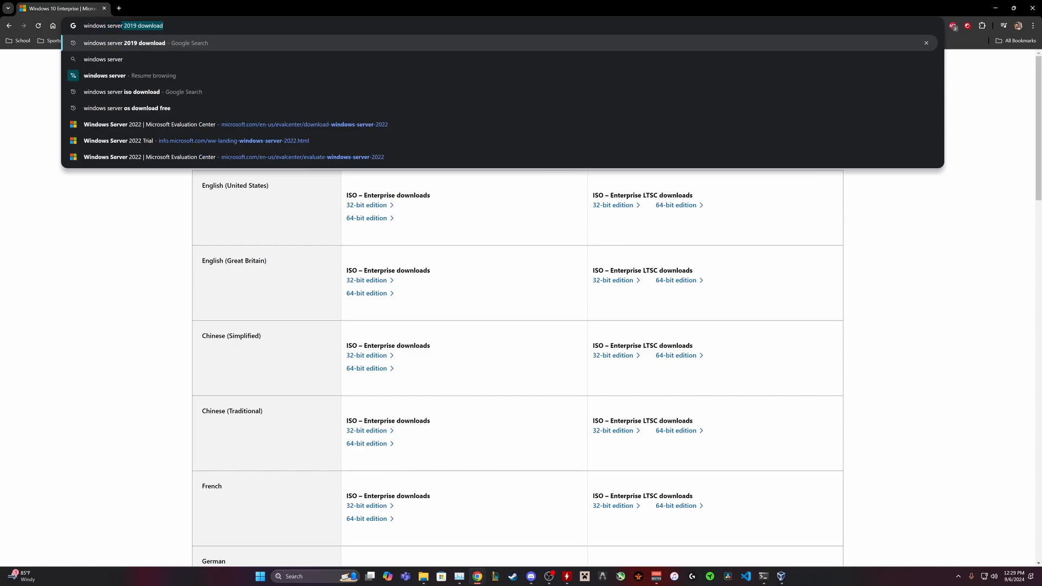
key("Return")
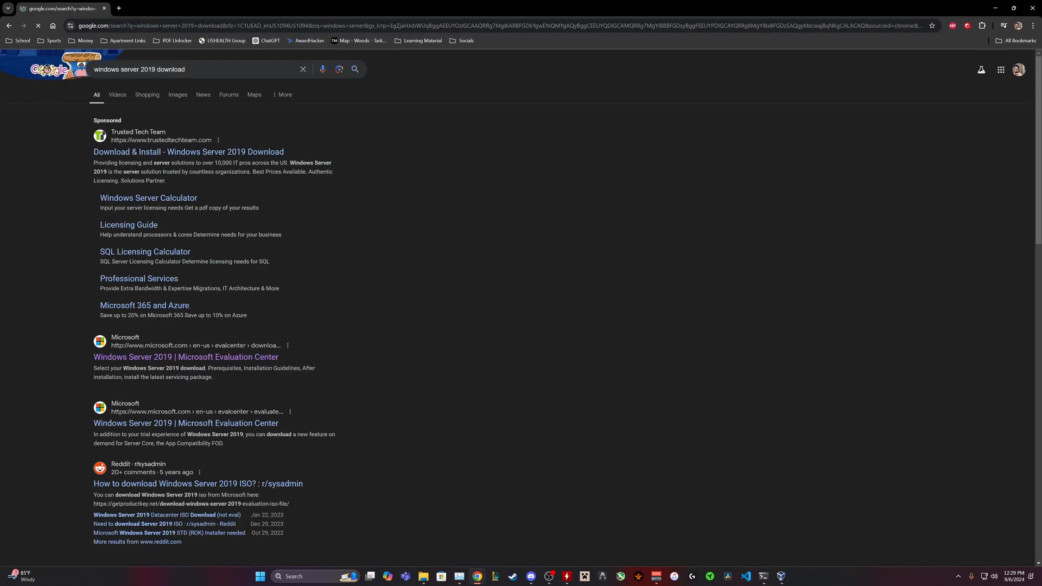
scroll(249, 186, "down", 2)
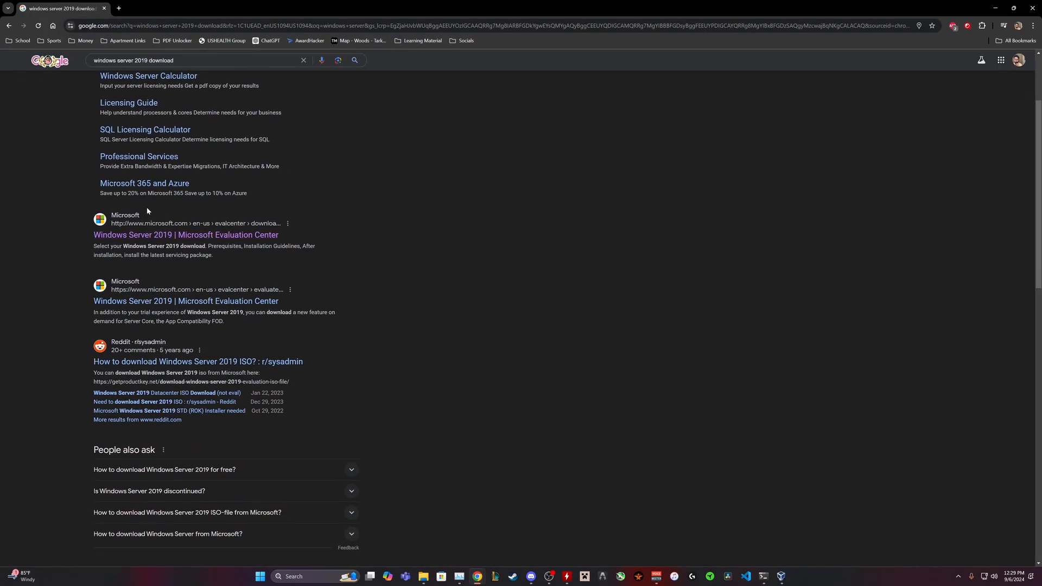
left_click(120, 237)
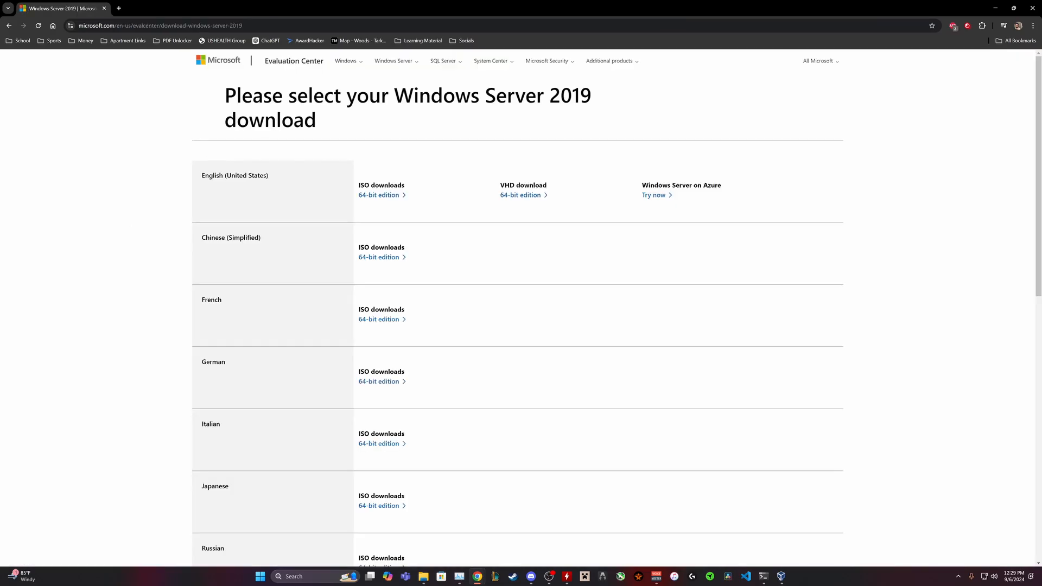
left_click_drag(223, 96, 375, 123)
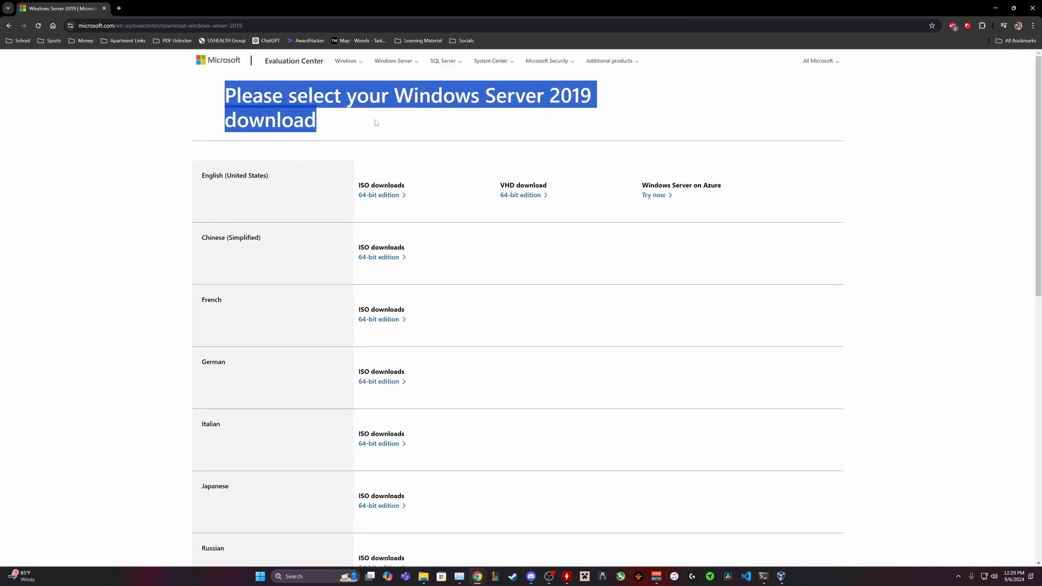
left_click(348, 126)
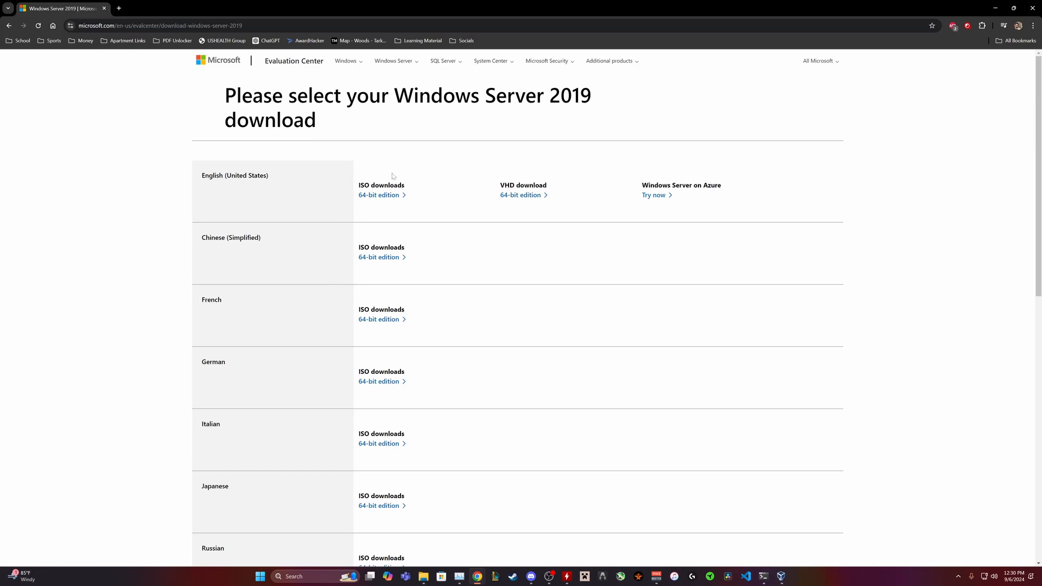
Step: Start the 64-bit English (United States) Windows Server 2019 ISO download and choose the Windows Server folder in Documents as destination
left_click(402, 199)
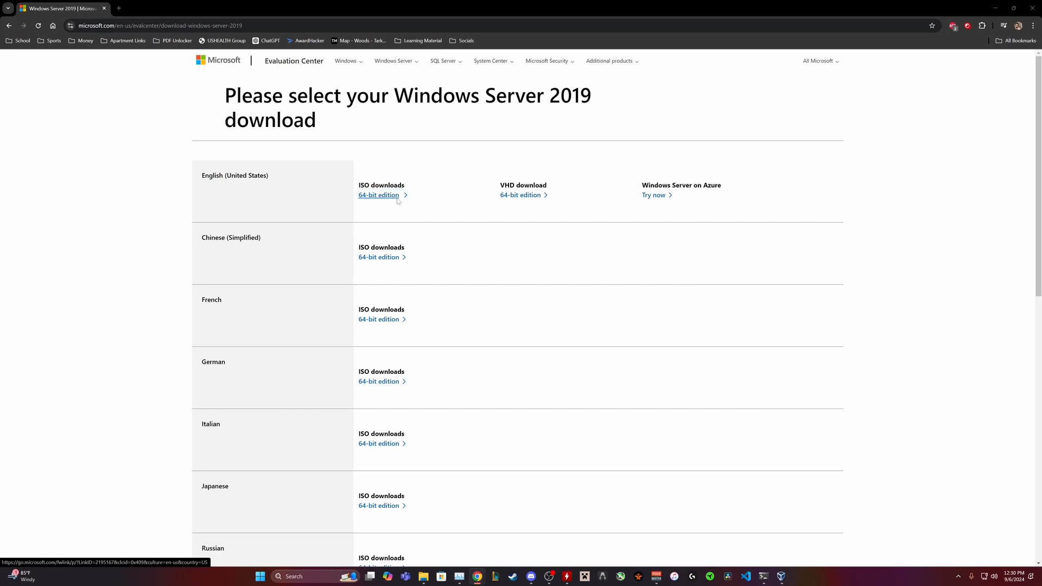
left_click_drag(448, 53, 522, 303)
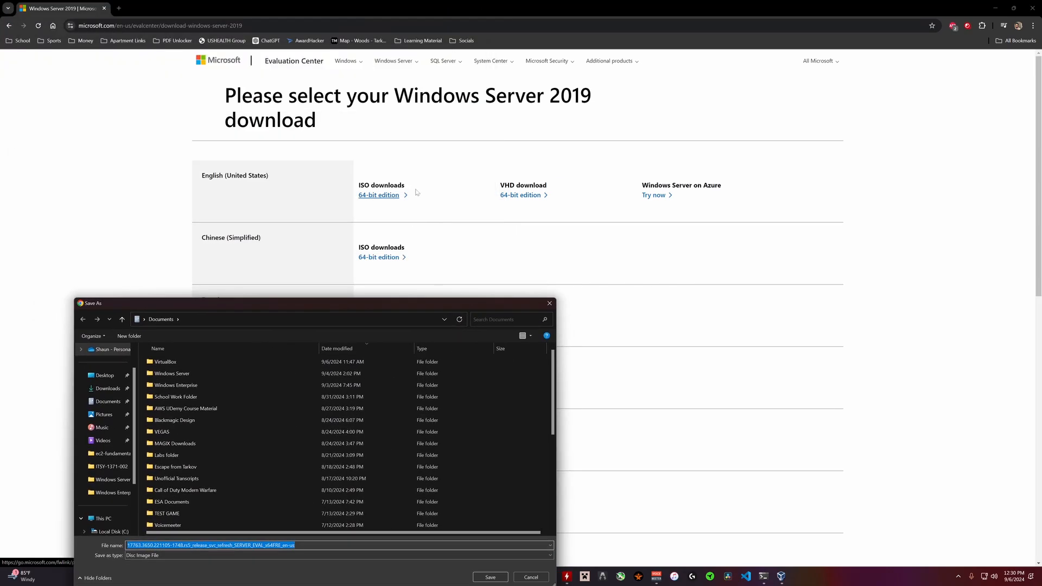
left_click_drag(377, 297, 440, 101)
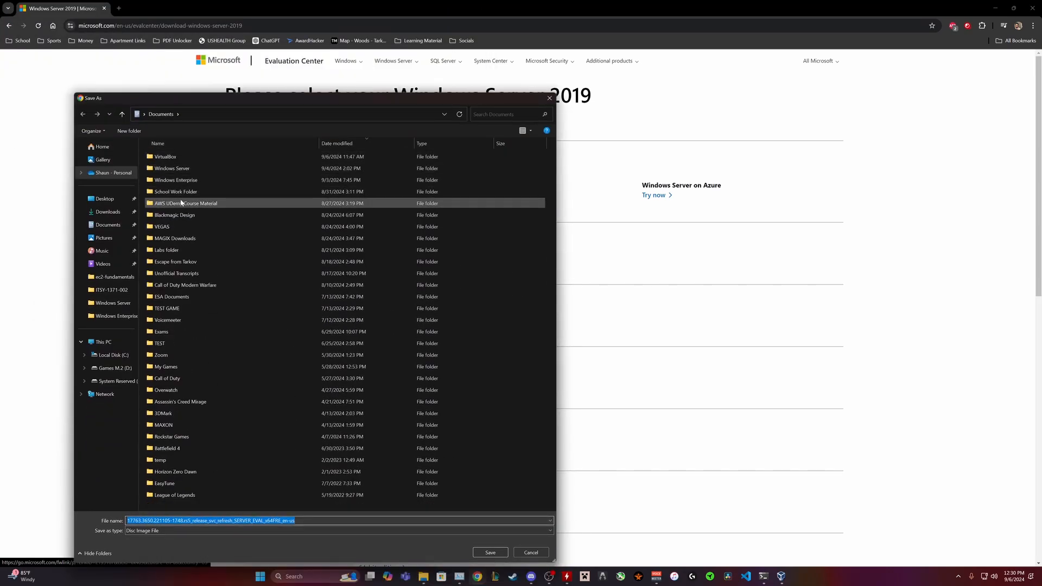
left_click(110, 223)
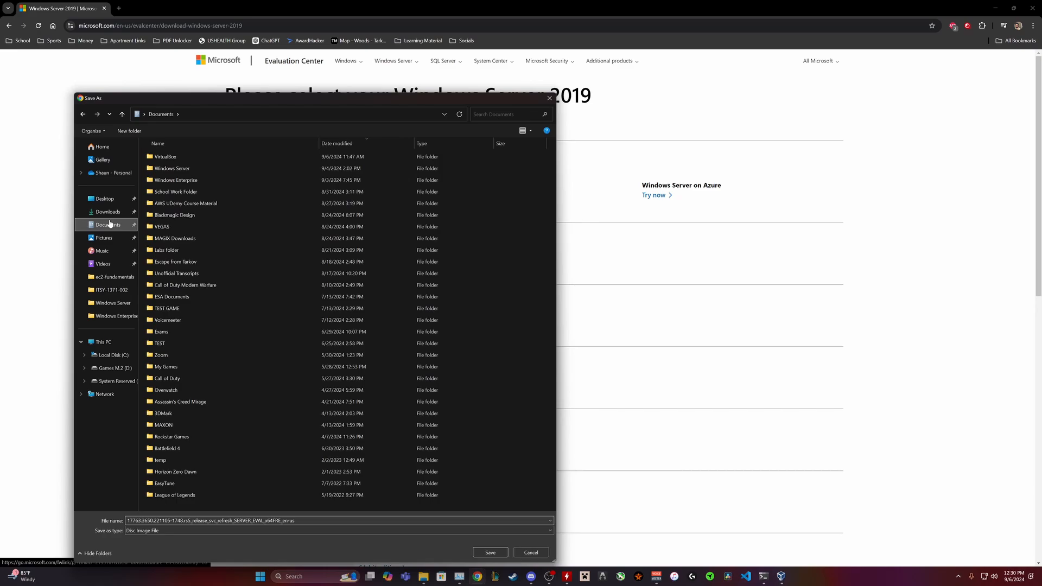
double_click(175, 170)
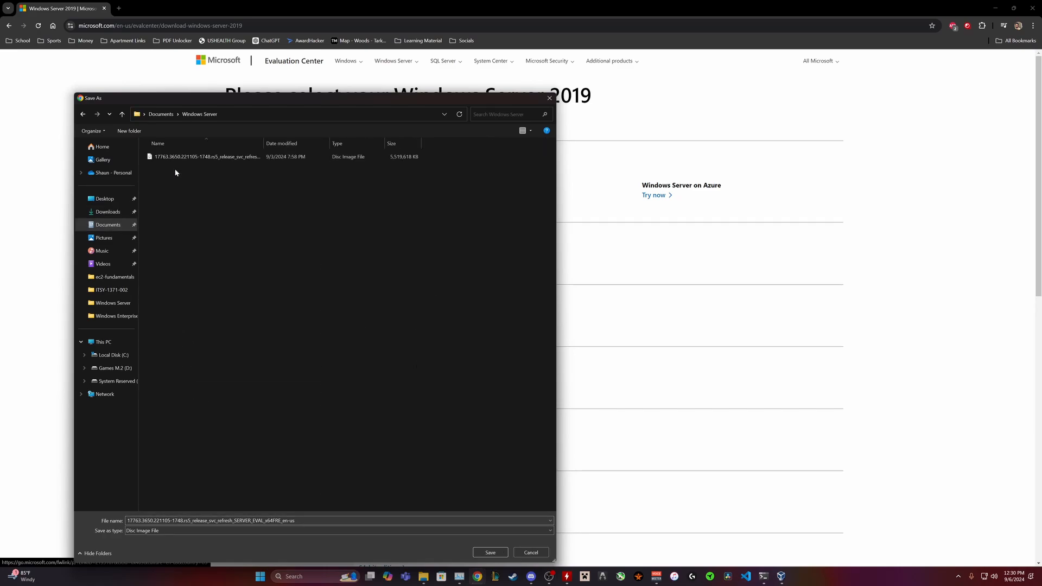
left_click_drag(181, 100, 203, 142)
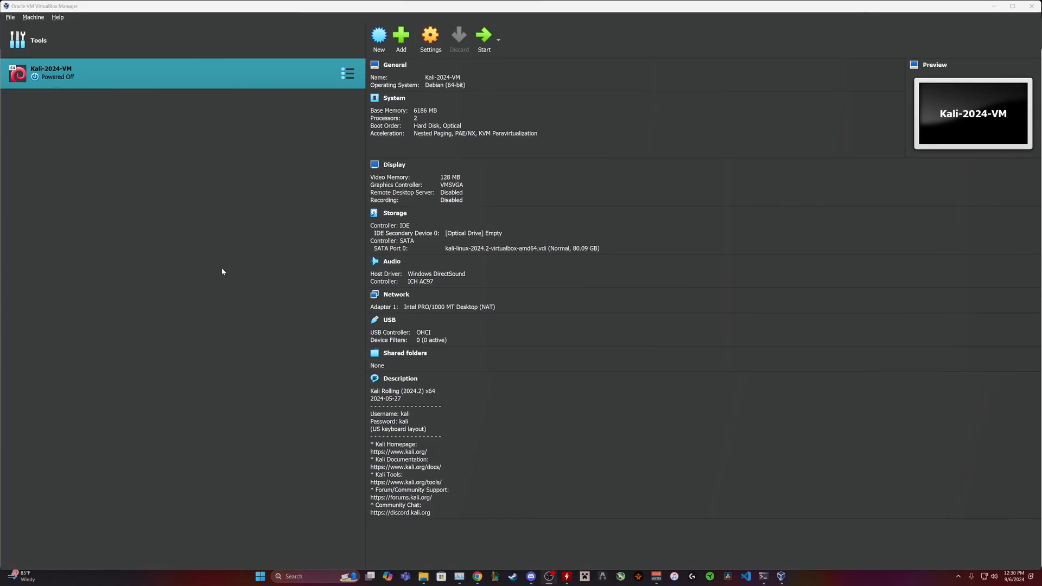
Step: Start a new VirtualBox virtual machine named "Windows Server" with the version Windows 2019 (64-bit) and continue to its hardware settings
left_click(380, 37)
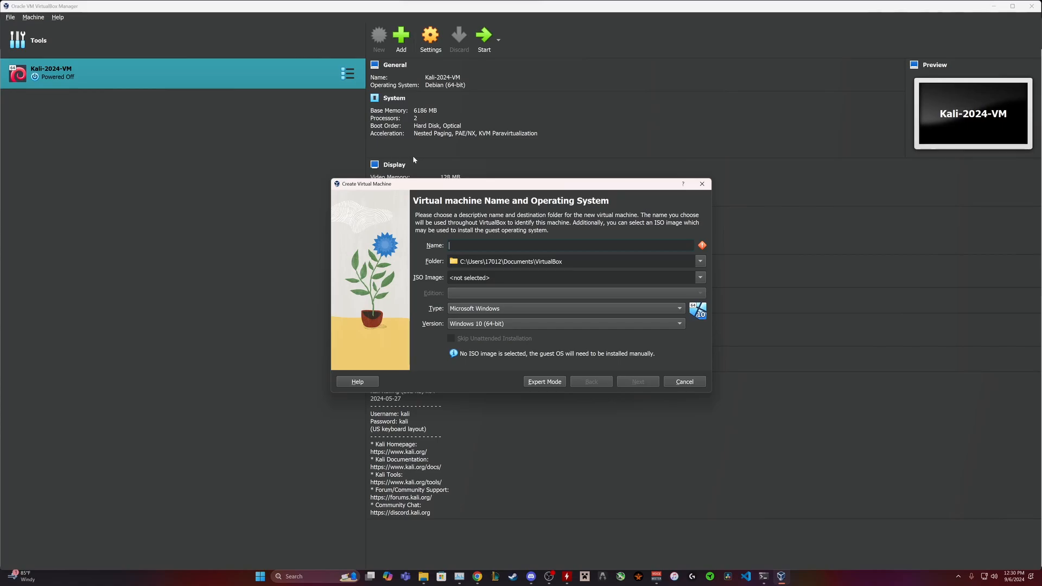
type("Windows Server")
left_click(534, 326)
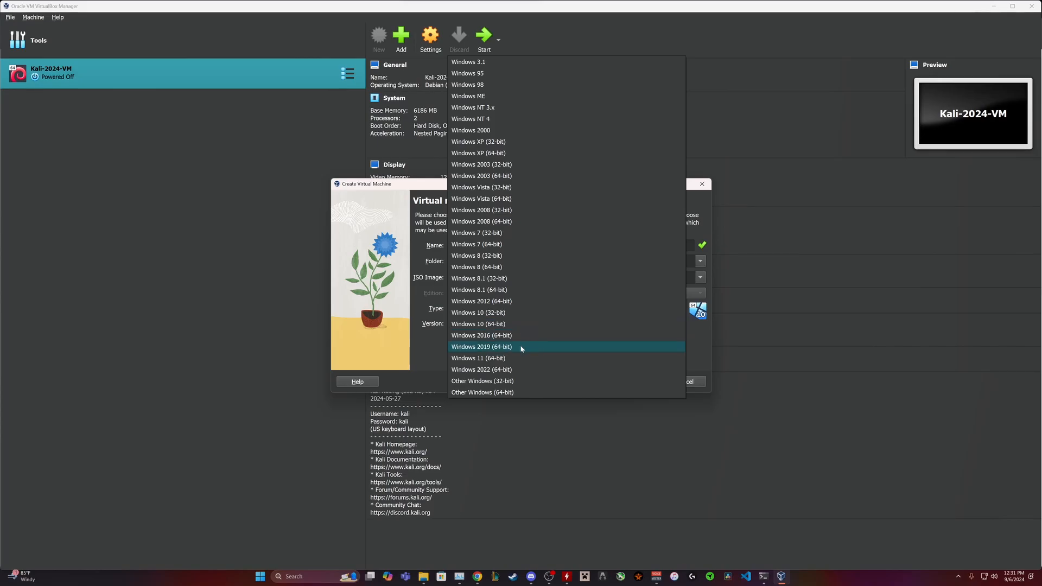
left_click(521, 348)
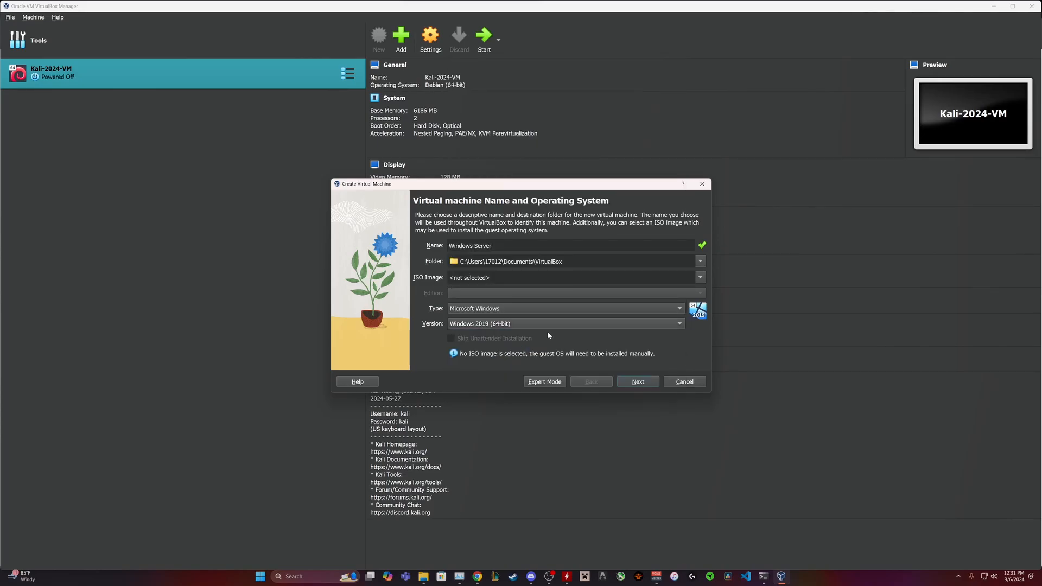
left_click(634, 383)
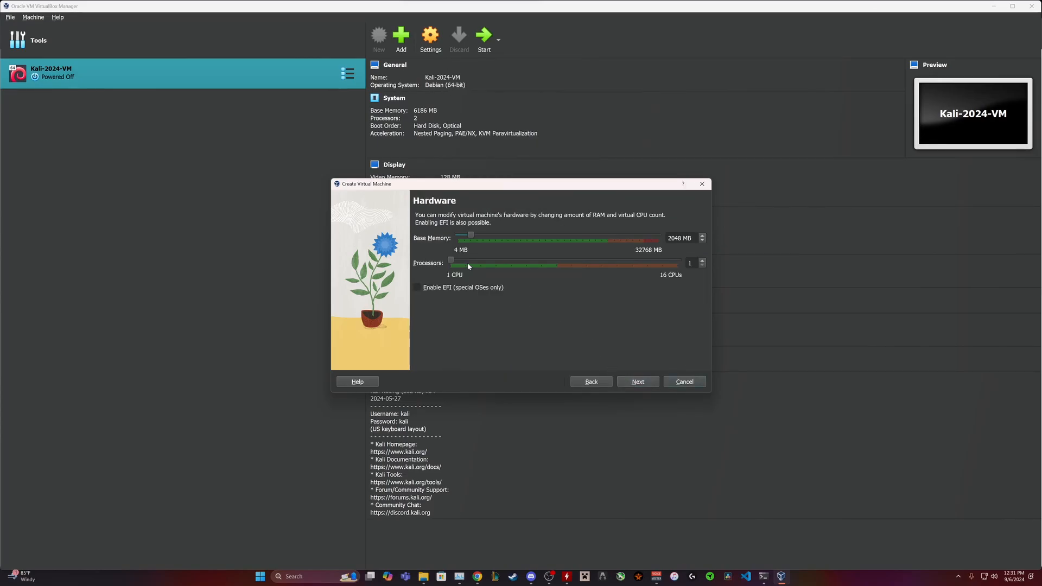
Step: Set 4096 MB of base memory and 2 processors, and create the machine with a pre-allocated 50 GB virtual hard disk
left_click_drag(471, 235, 483, 237)
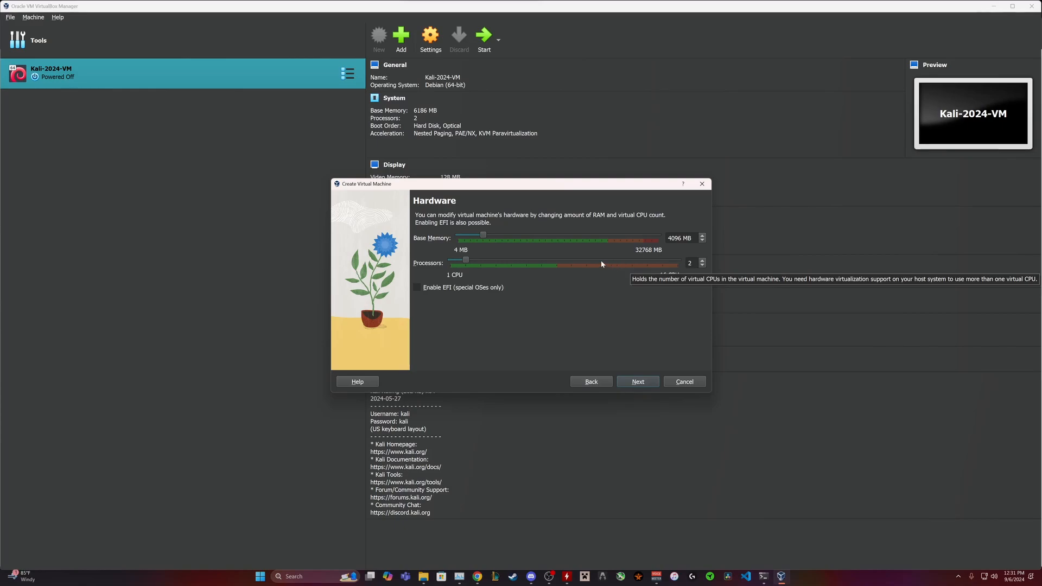
left_click(635, 382)
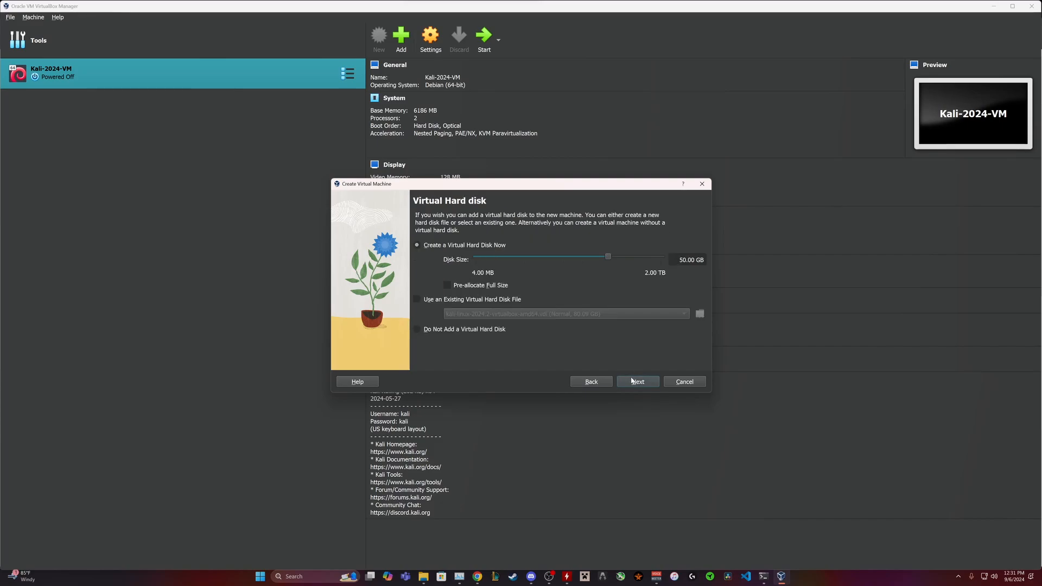
left_click(447, 286)
left_click(645, 382)
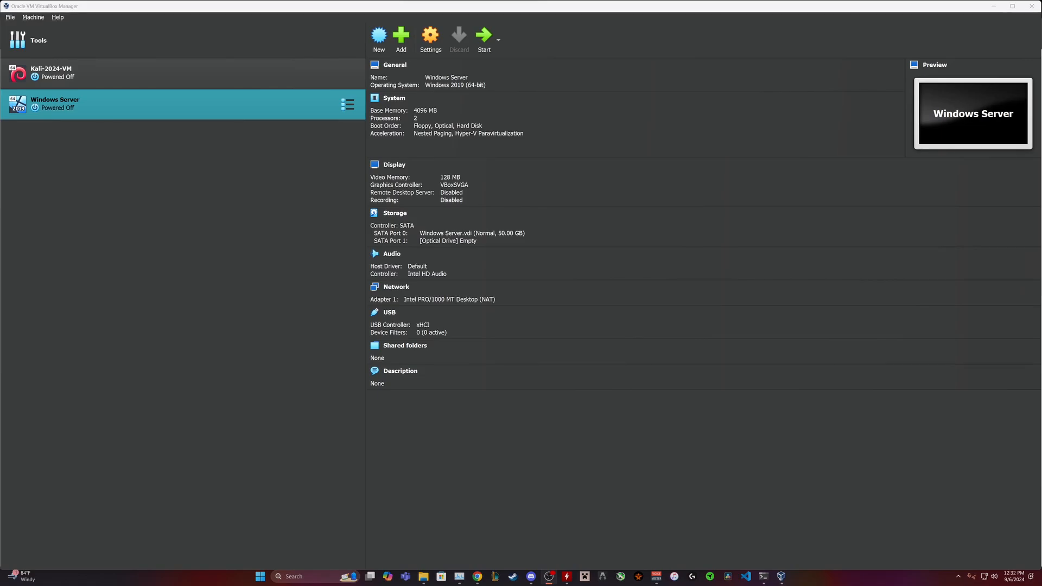
Step: Start a new virtual machine named "USER1" with the version Windows 2019 (64-bit) and continue to its hardware settings
left_click(381, 43)
type("W")
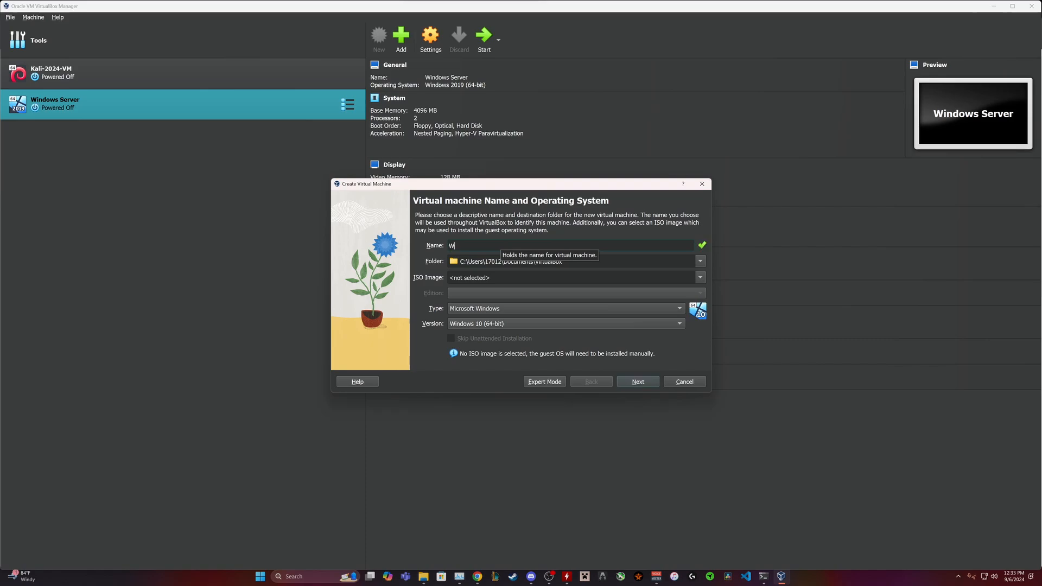
type("indows Ent")
key("BackSpace")
key("BackSpace")
key("ctrl+a")
type("USER")
left_click(494, 323)
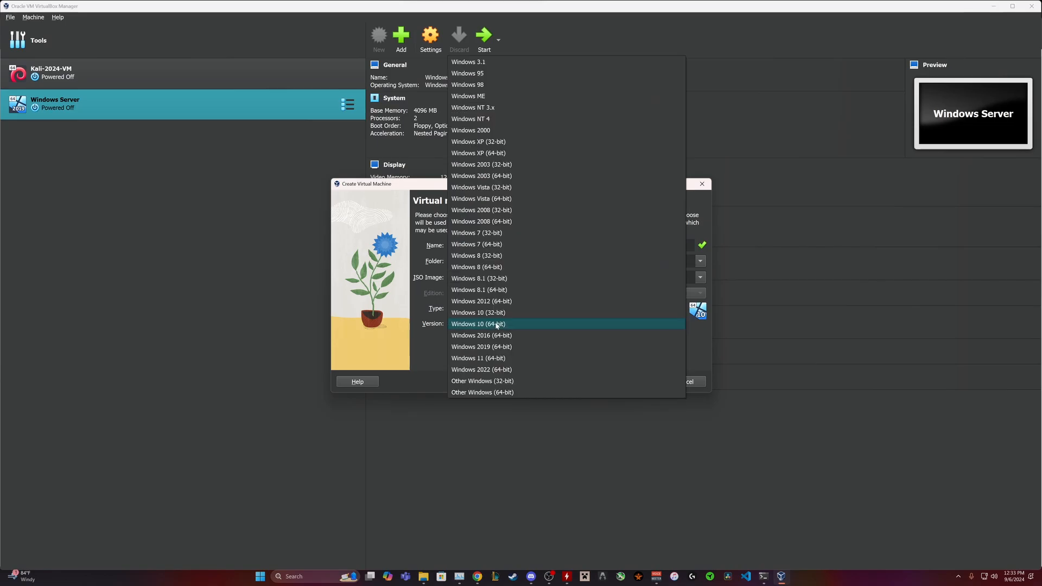
left_click(483, 347)
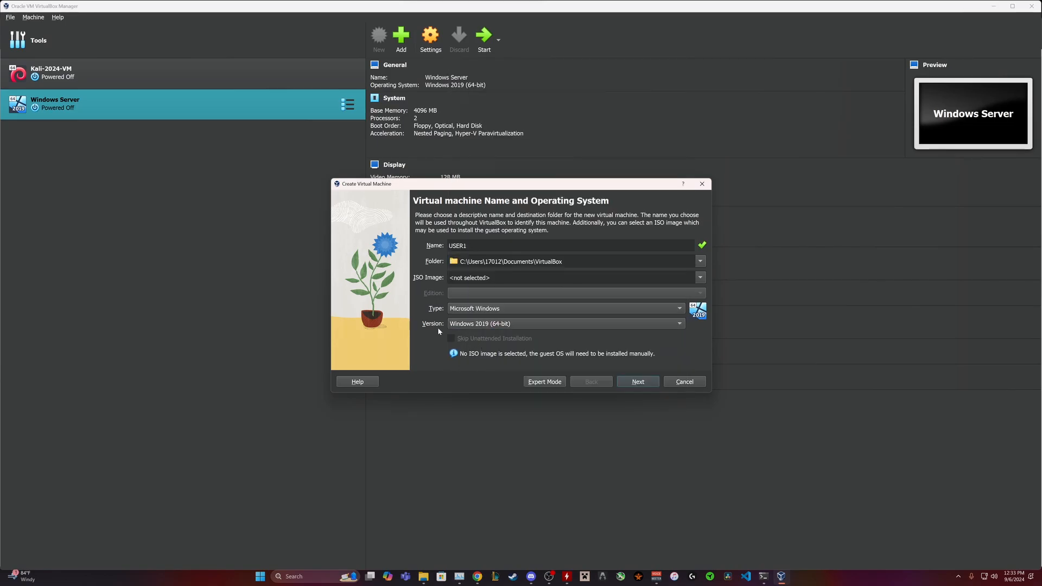
left_click(624, 382)
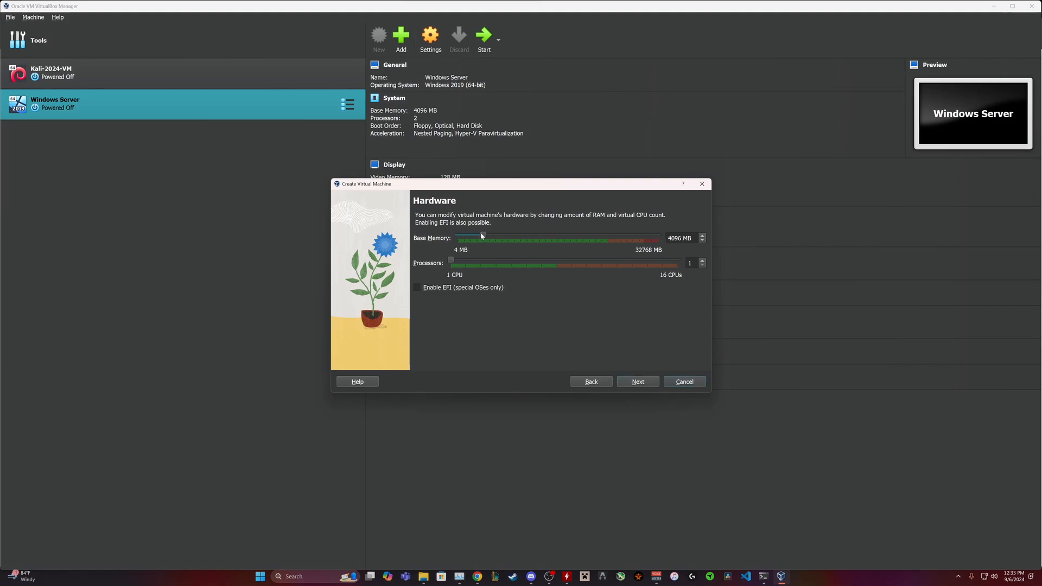
Step: Give USER1 4096 MB of base memory and 2 processors, and create it with a pre-allocated 50 GB virtual hard disk
left_click(458, 259)
left_click(641, 383)
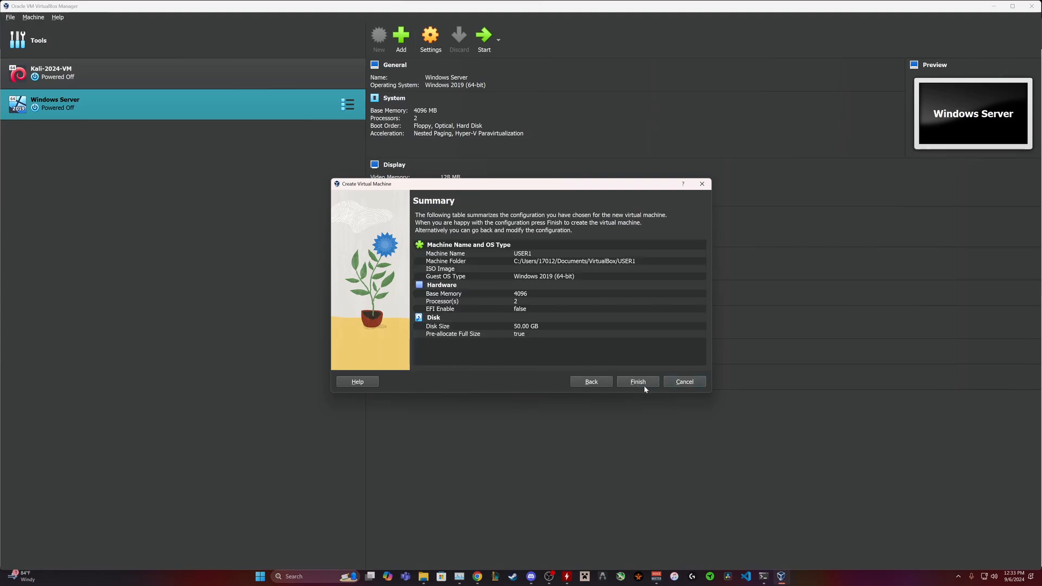
left_click(642, 384)
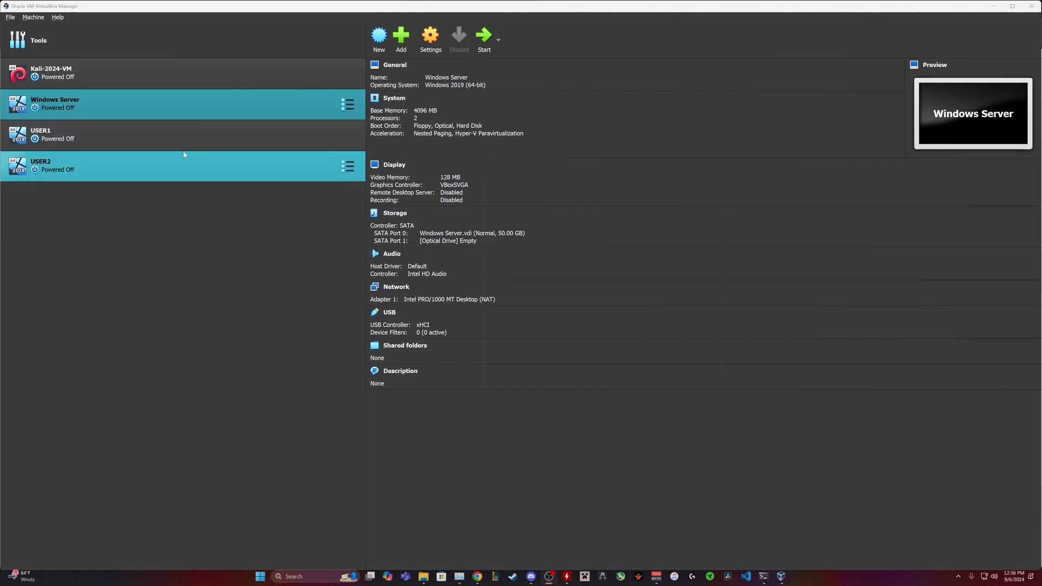
Step: Start the Windows Server virtual machine, mount the SERVER_EVAL x64 ISO from the Windows Server folder in Documents, and retry the boot
left_click(479, 41)
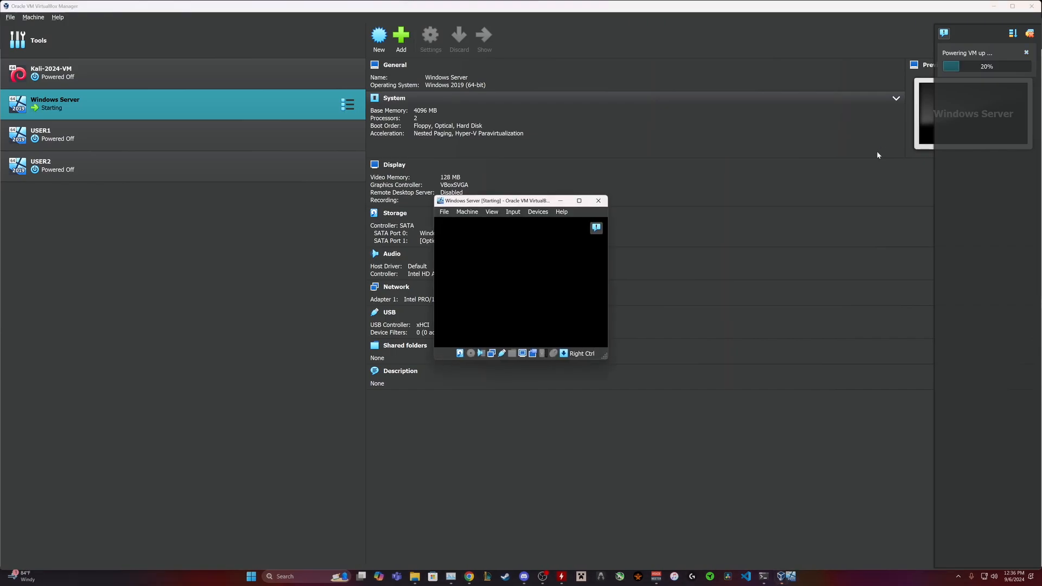
left_click_drag(604, 358, 935, 533)
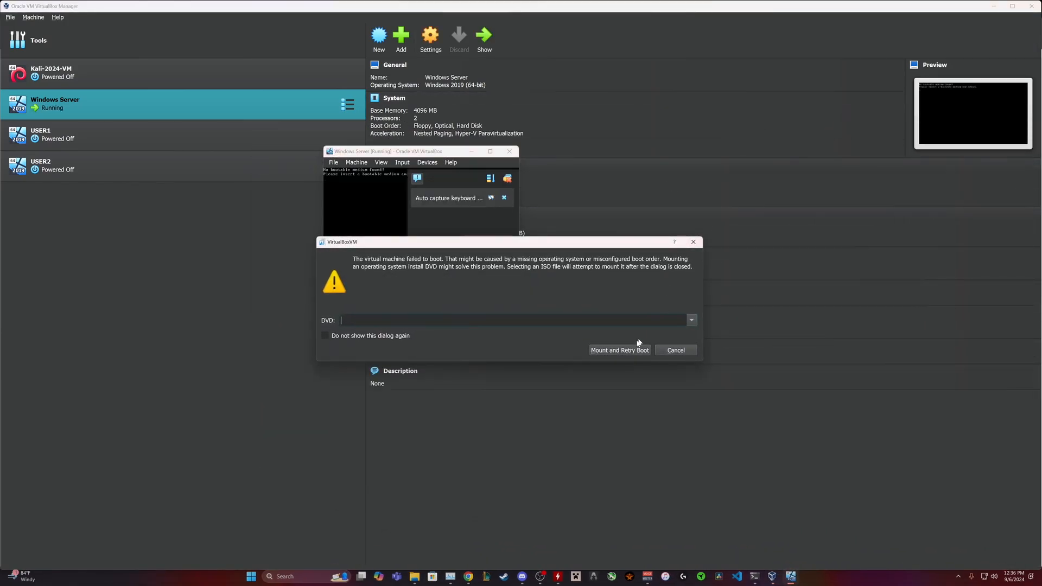
left_click(692, 321)
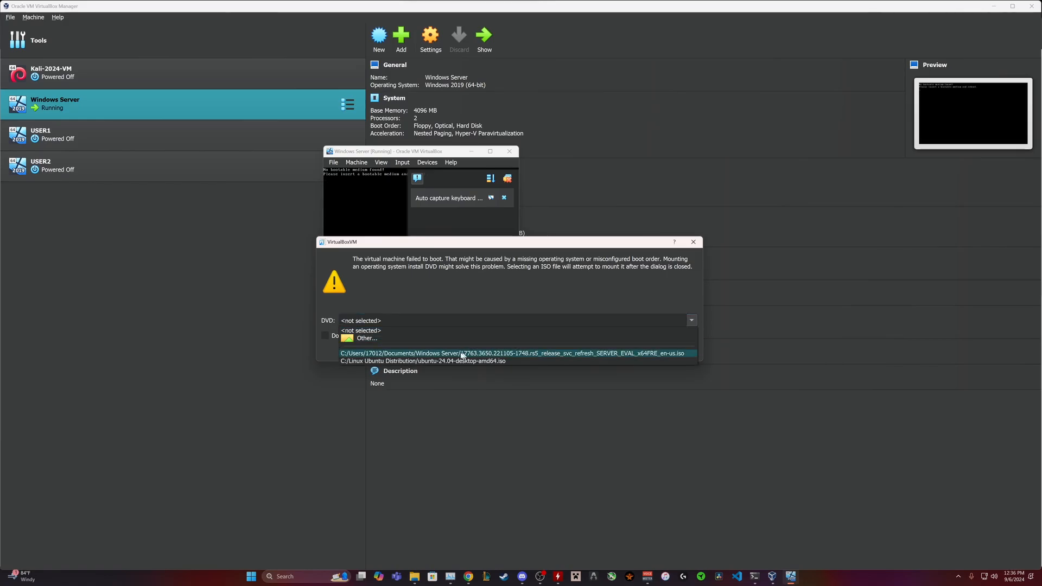
left_click(410, 337)
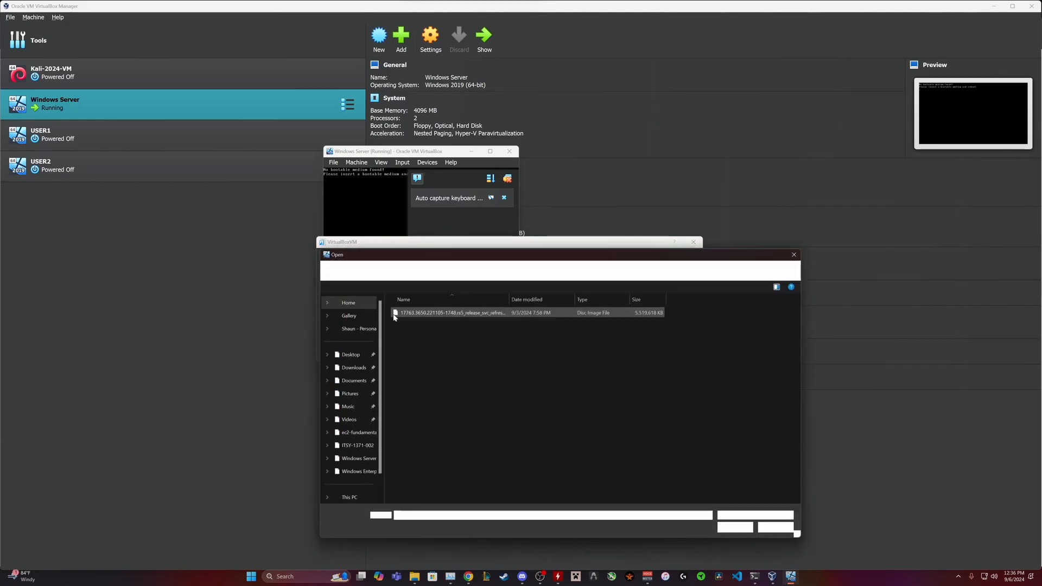
left_click(406, 271)
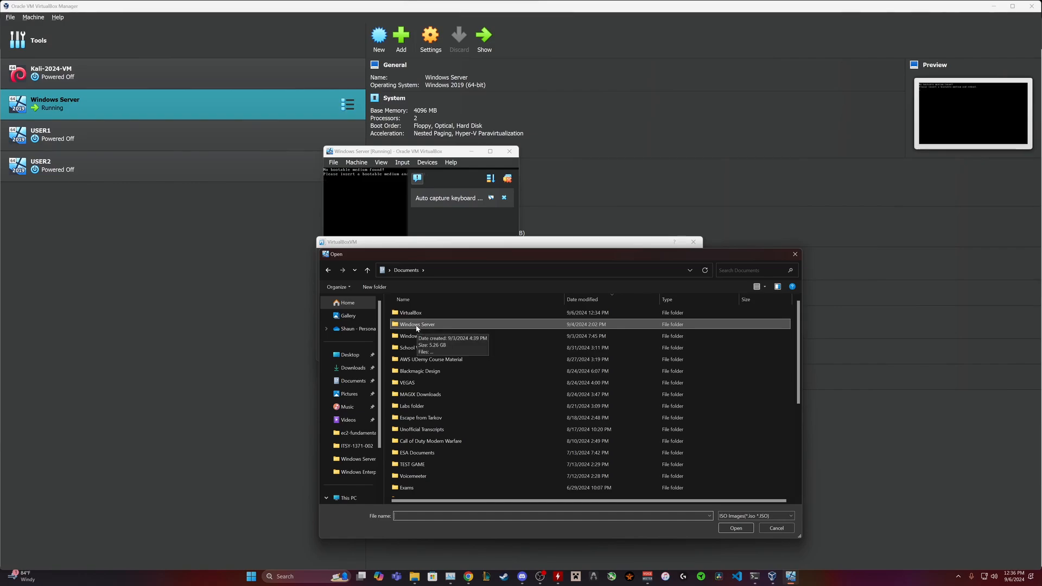
double_click(421, 325)
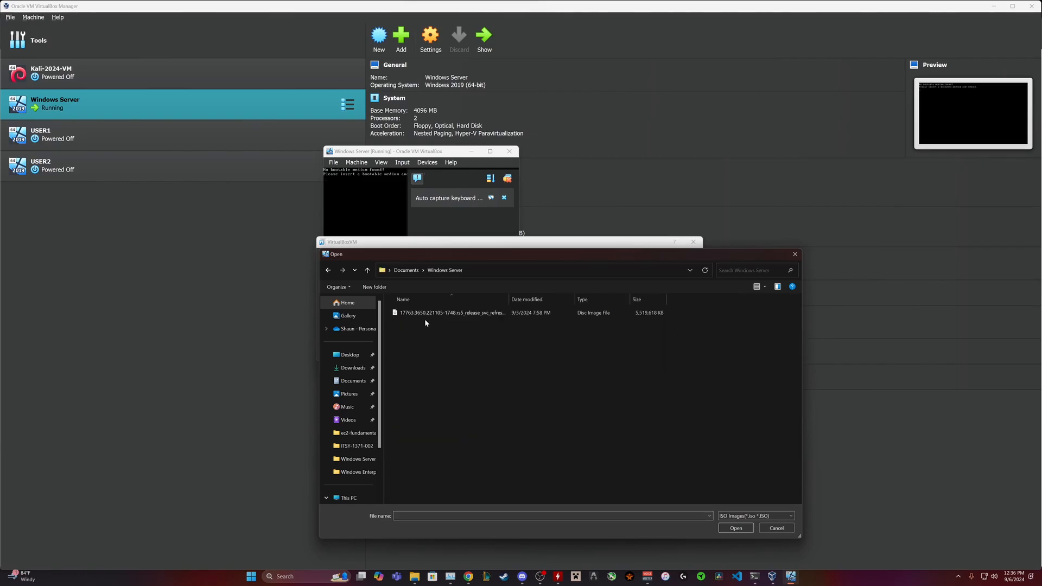
left_click(425, 316)
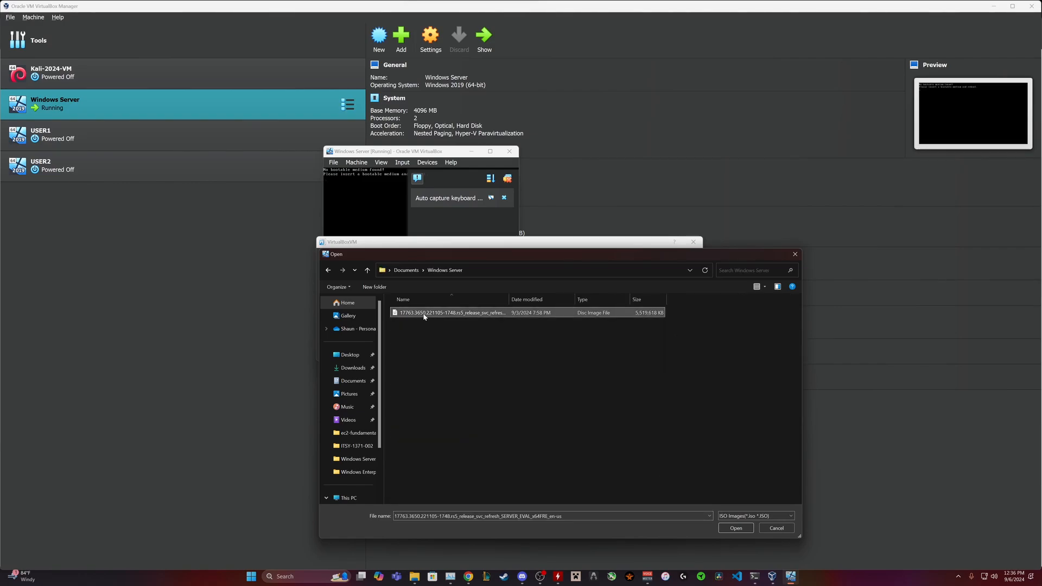
left_click(742, 527)
left_click(619, 350)
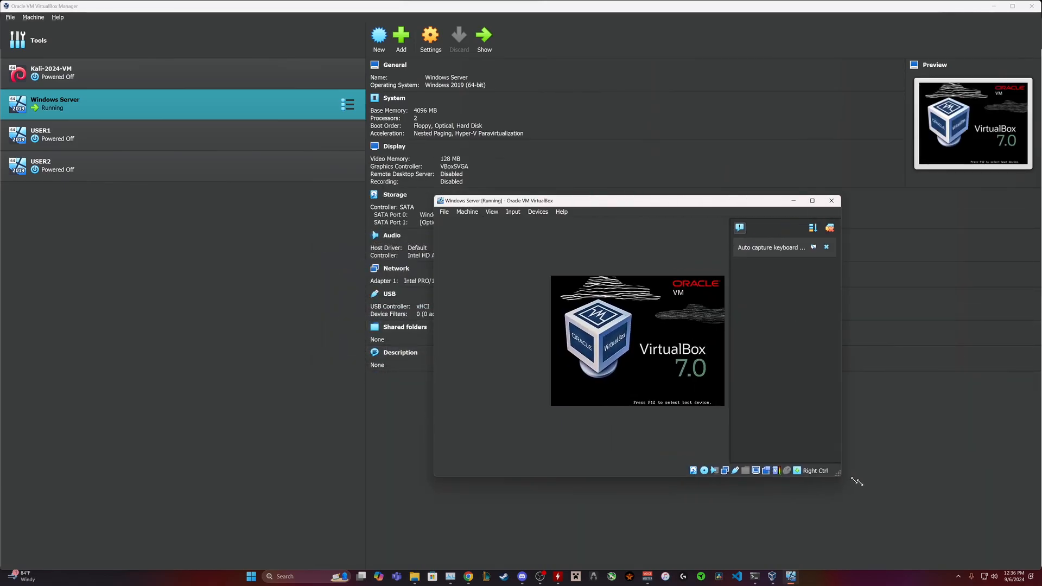
Step: Enlarge the virtual machine window and start the Windows Server 2019 setup with the English (United States) language settings
left_click_drag(626, 200, 522, 151)
left_click_drag(608, 387, 866, 484)
left_click_drag(623, 153, 548, 113)
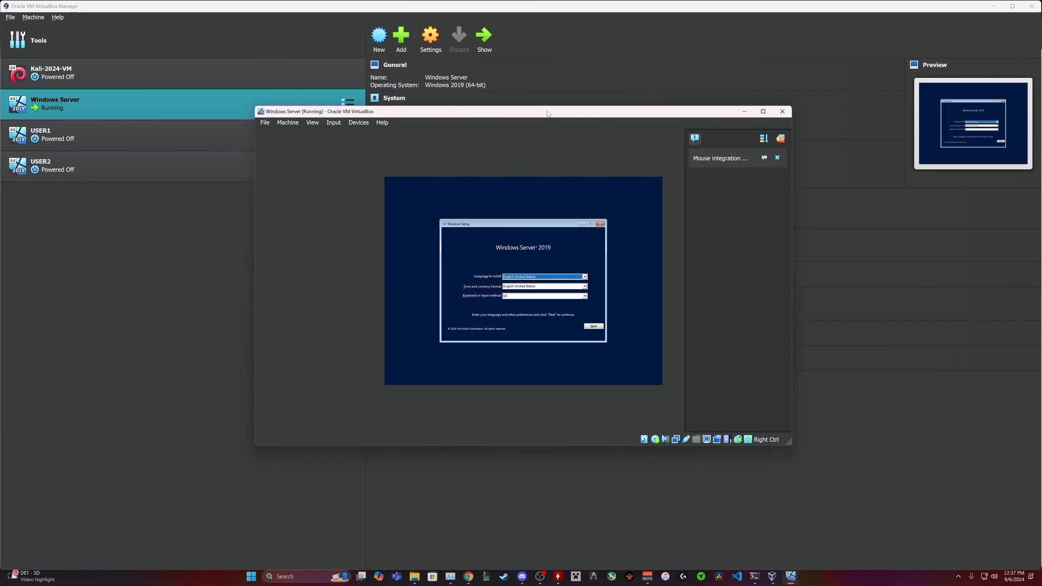
left_click(594, 326)
left_click(523, 284)
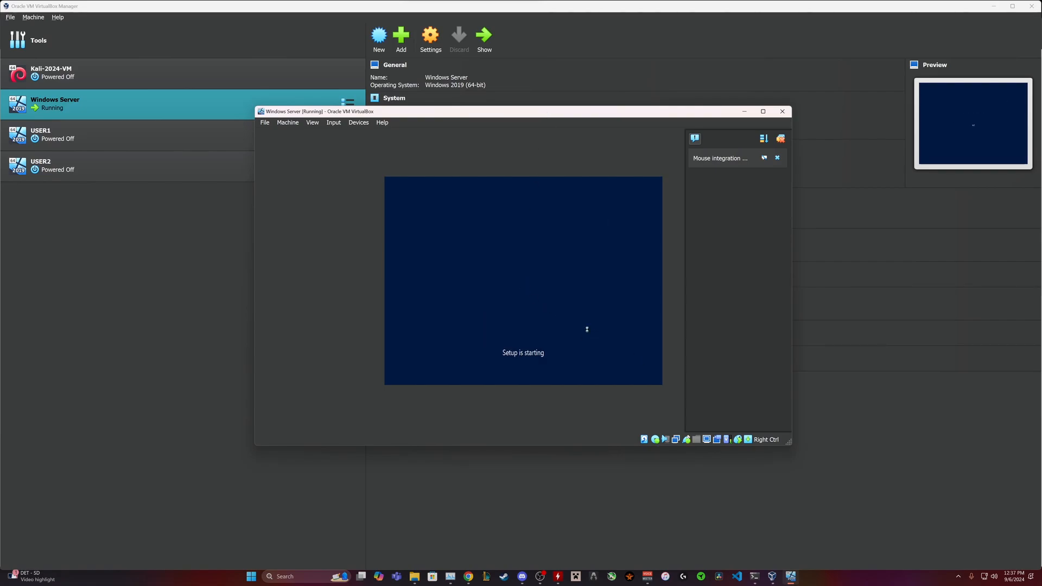
left_click(778, 158)
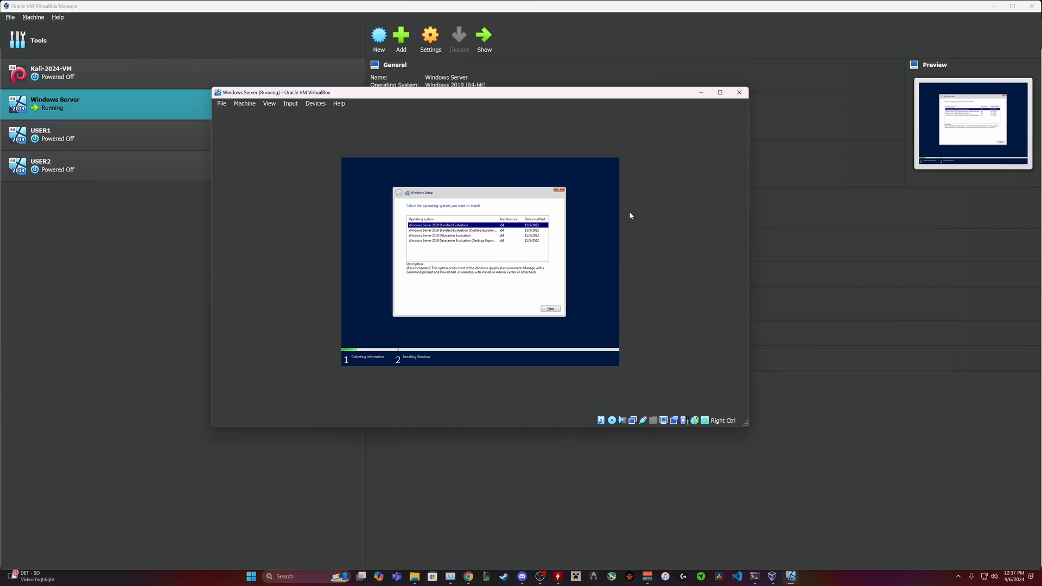
Step: Switch the virtual machine display to Scaled Mode and enlarge its window so the setup screen is easier to read
left_click(717, 94)
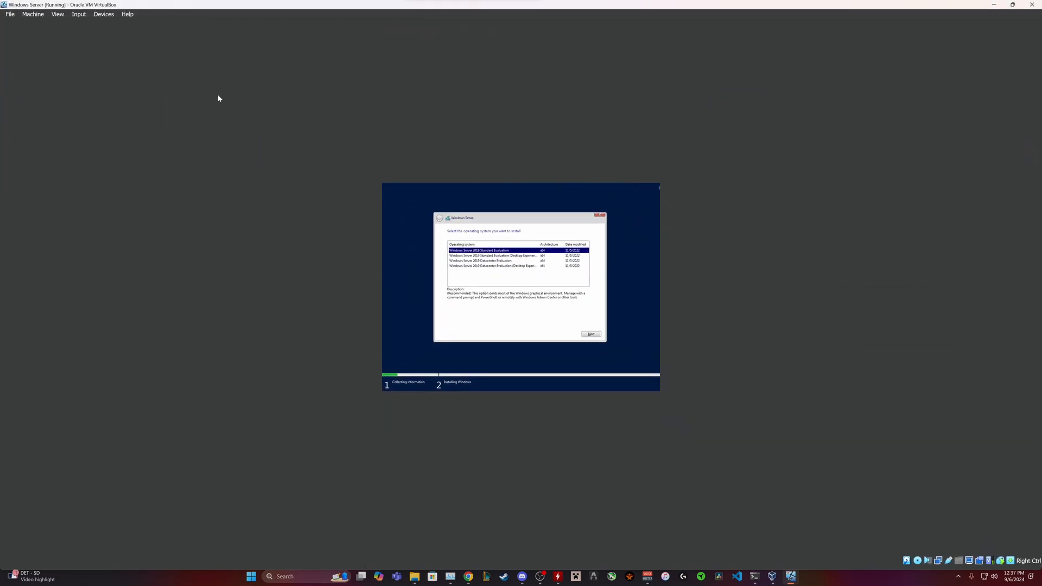
left_click(61, 16)
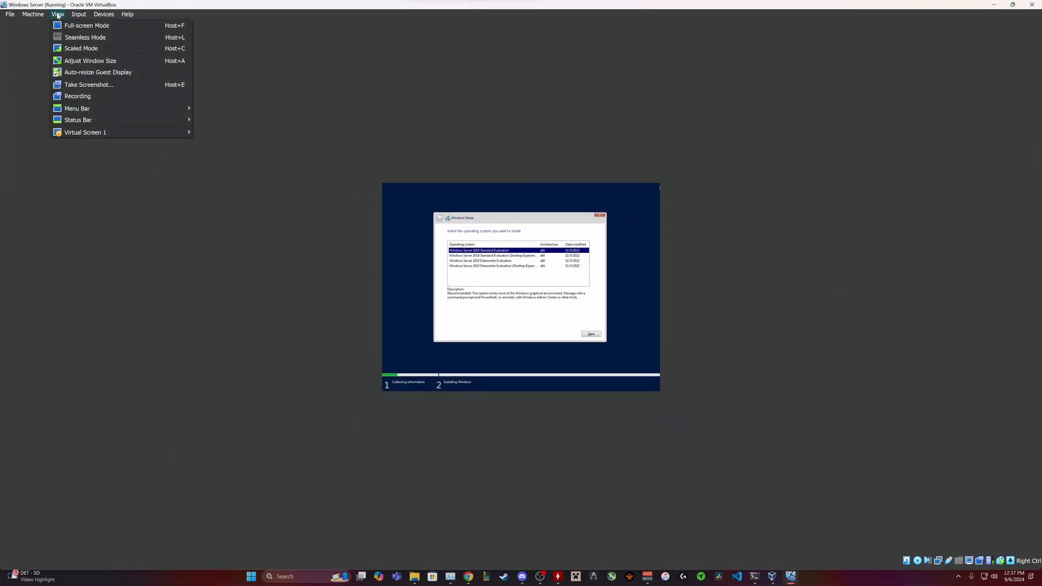
left_click(63, 50)
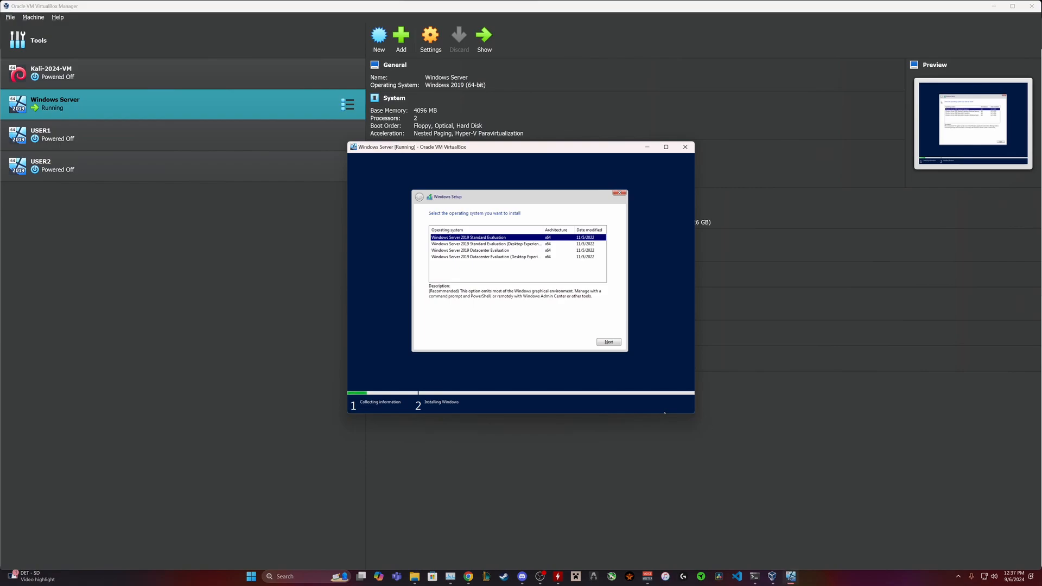
left_click_drag(694, 416, 942, 562)
left_click_drag(558, 147, 426, 78)
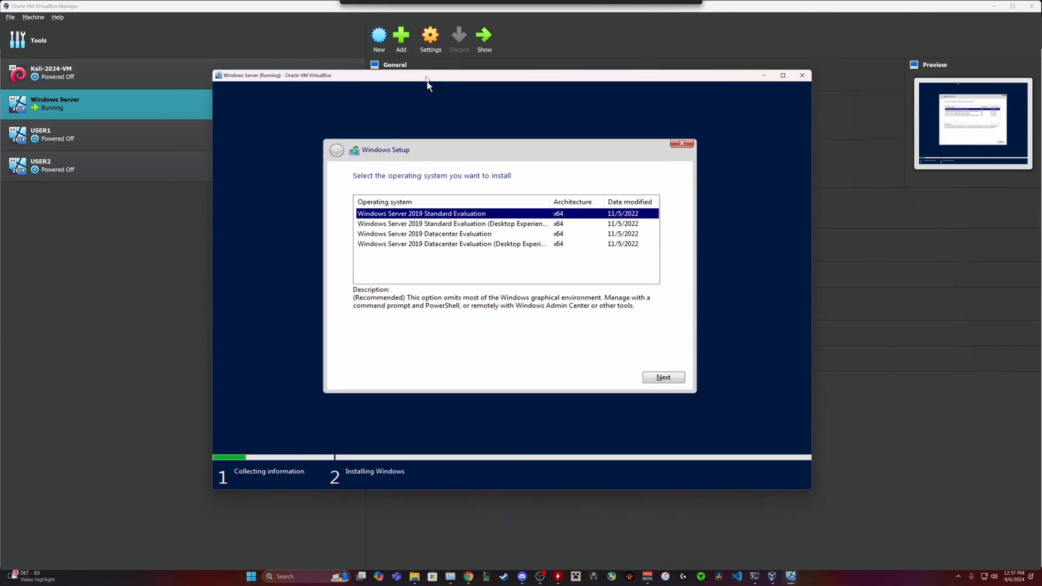
Step: Accept the license and run a custom installation of Windows Server 2019 Standard Evaluation (Desktop Experience) on Drive 0's unallocated space
left_click(429, 225)
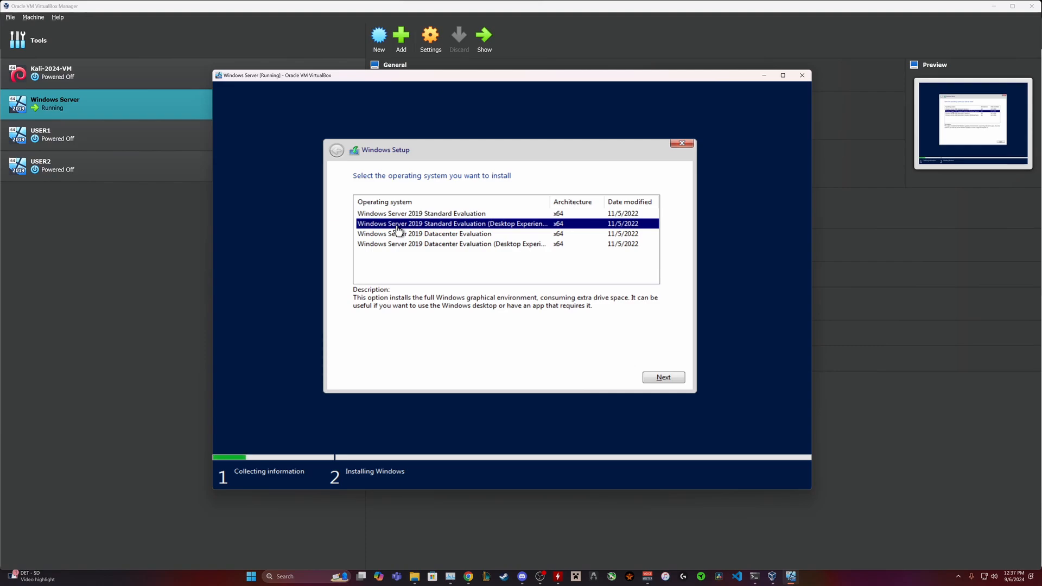
left_click(666, 377)
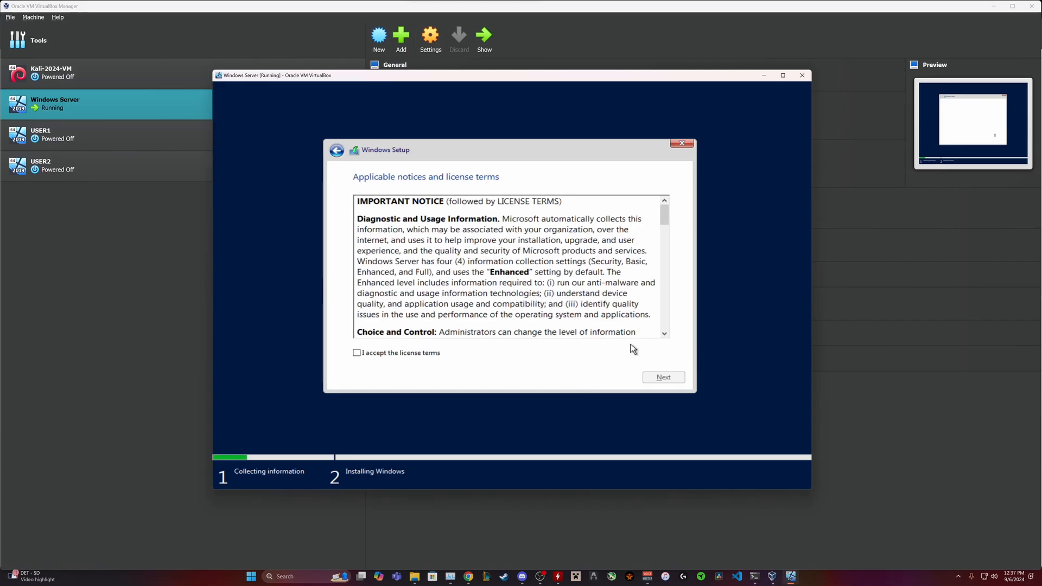
left_click(409, 352)
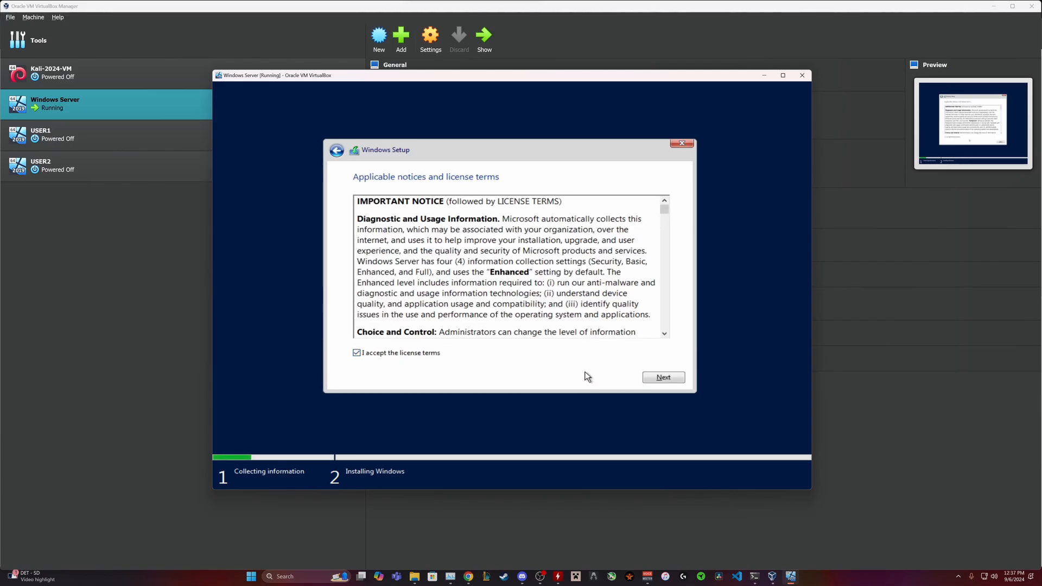
left_click(662, 380)
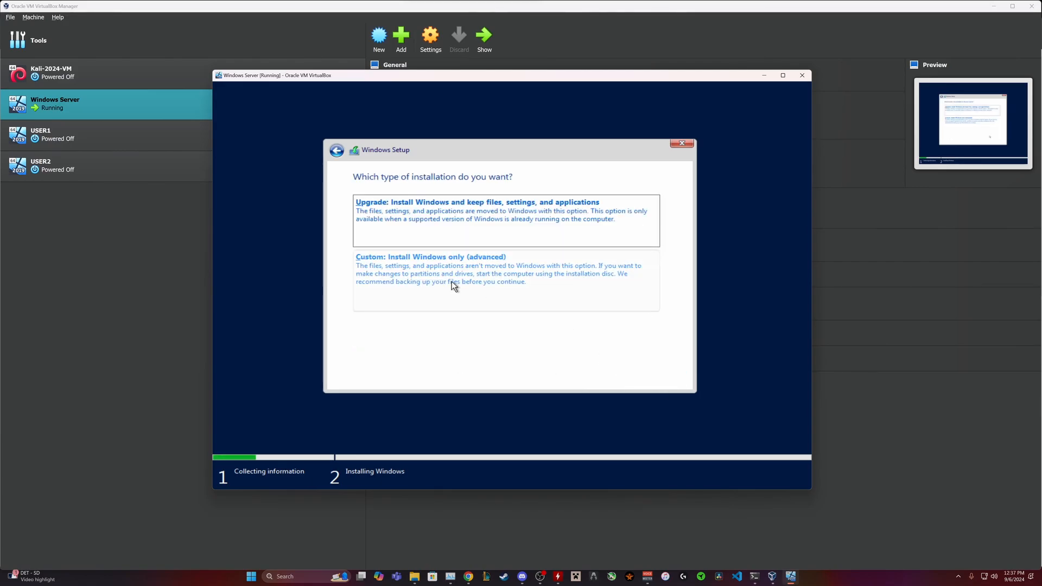
left_click(402, 273)
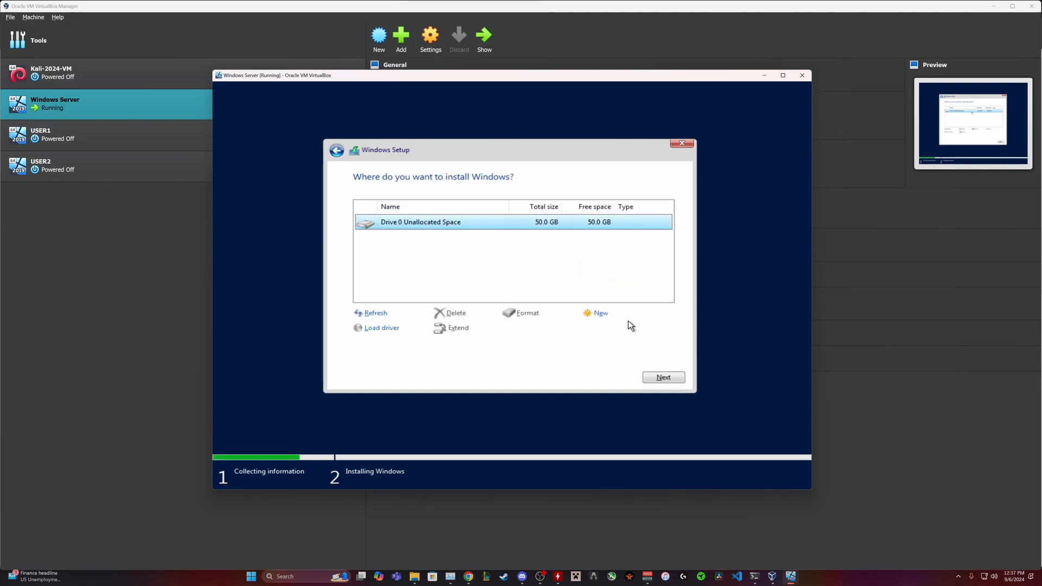
left_click(650, 377)
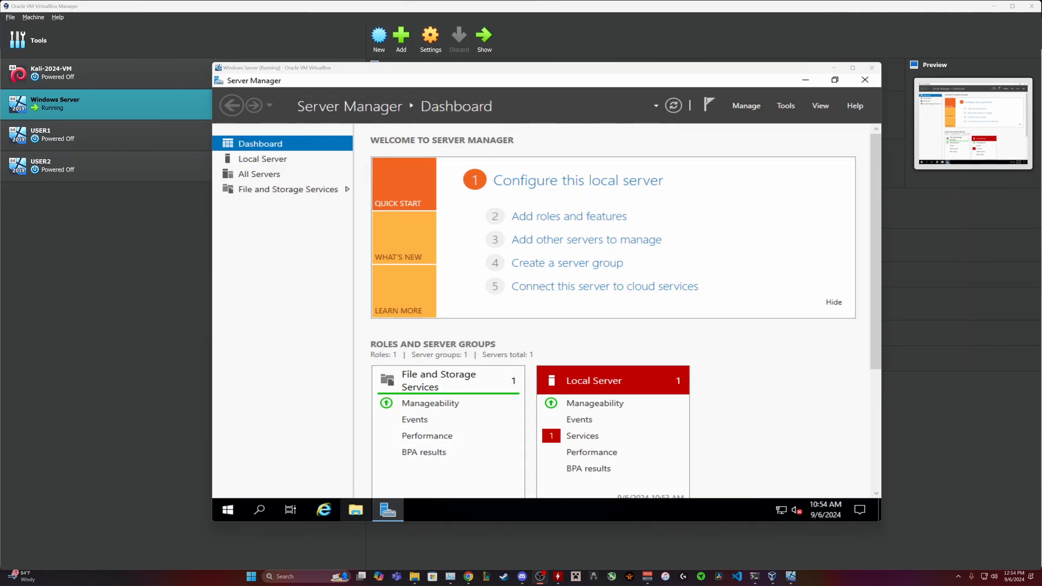
Step: Open Command Prompt on the host computer and run ipconfig to check its IP configuration
left_click(305, 582)
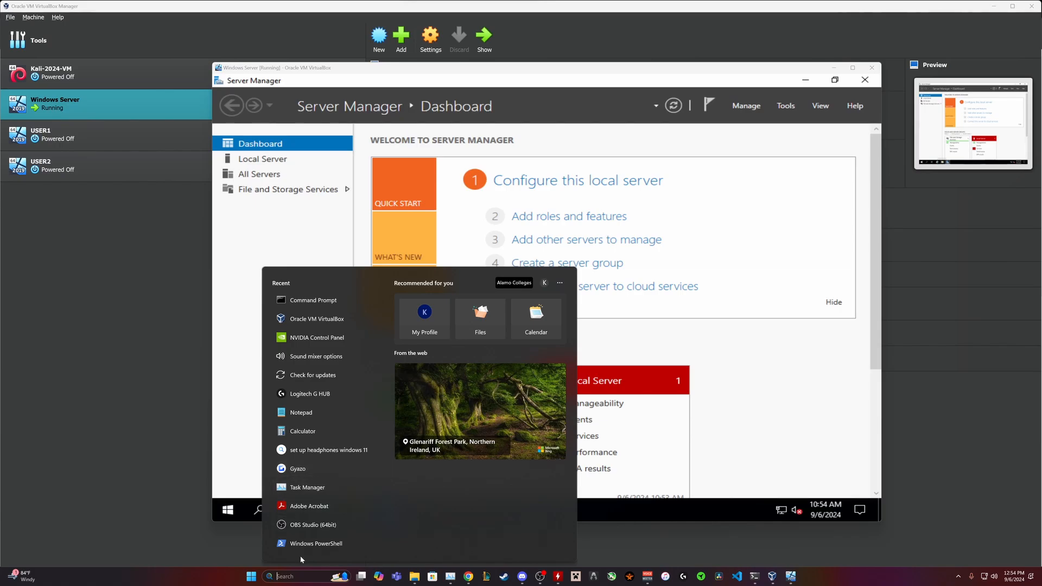
type("cmd")
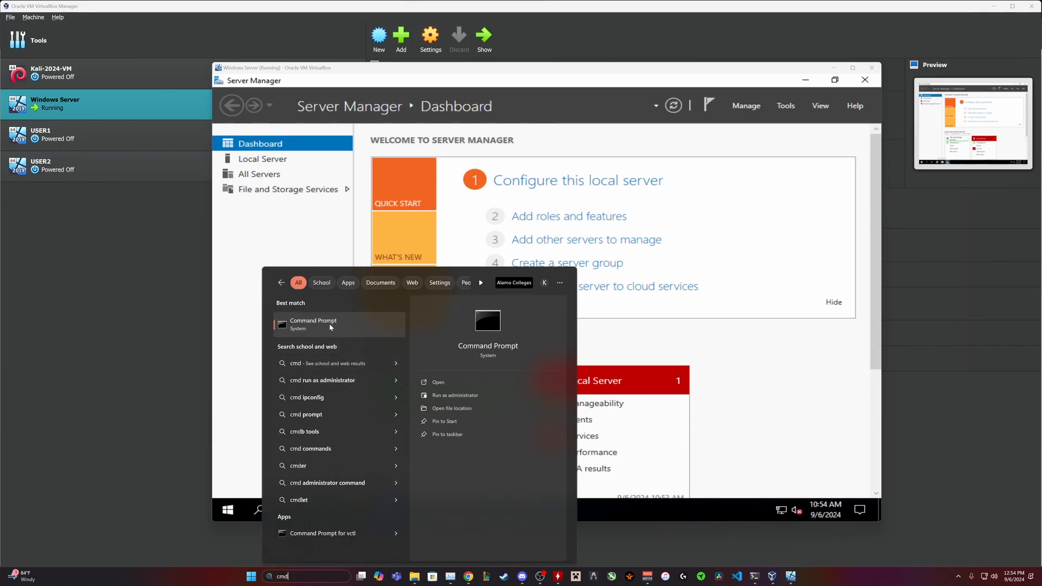
left_click(327, 325)
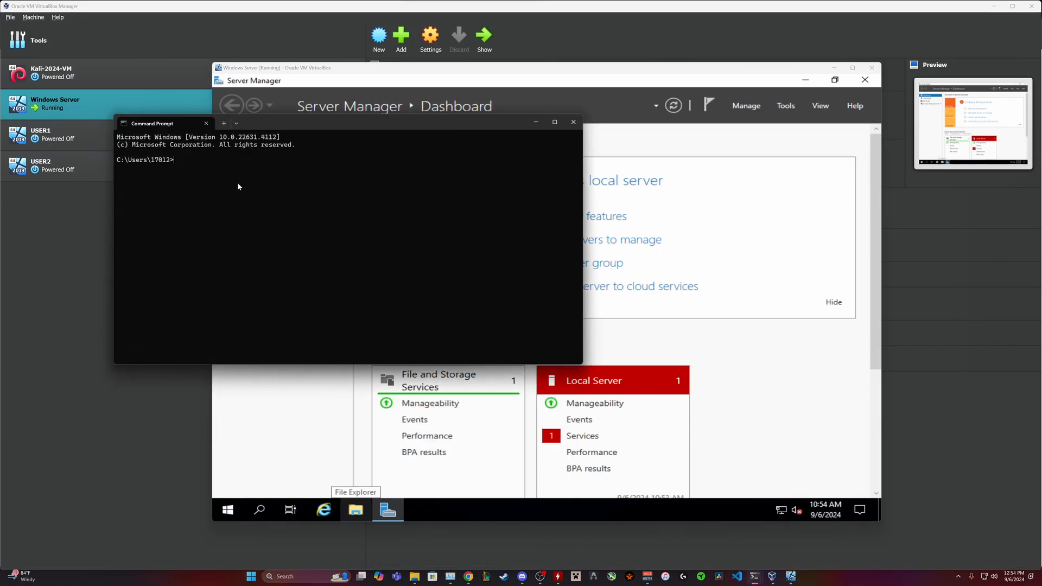
type("ipconfig")
key("Return")
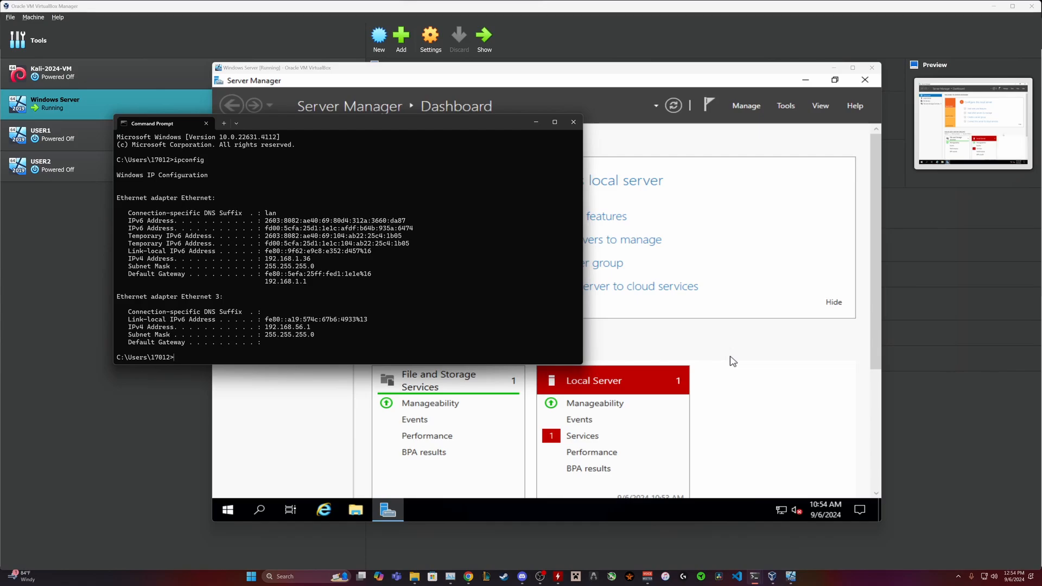
Step: Return to the Windows Server virtual machine and open its Network & Internet settings
left_click(639, 239)
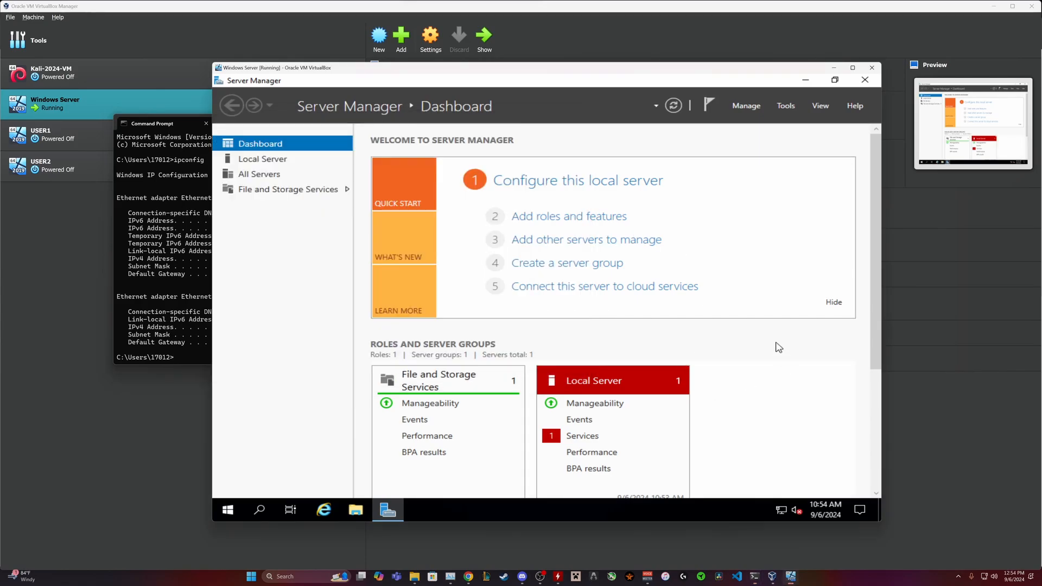
right_click(785, 509)
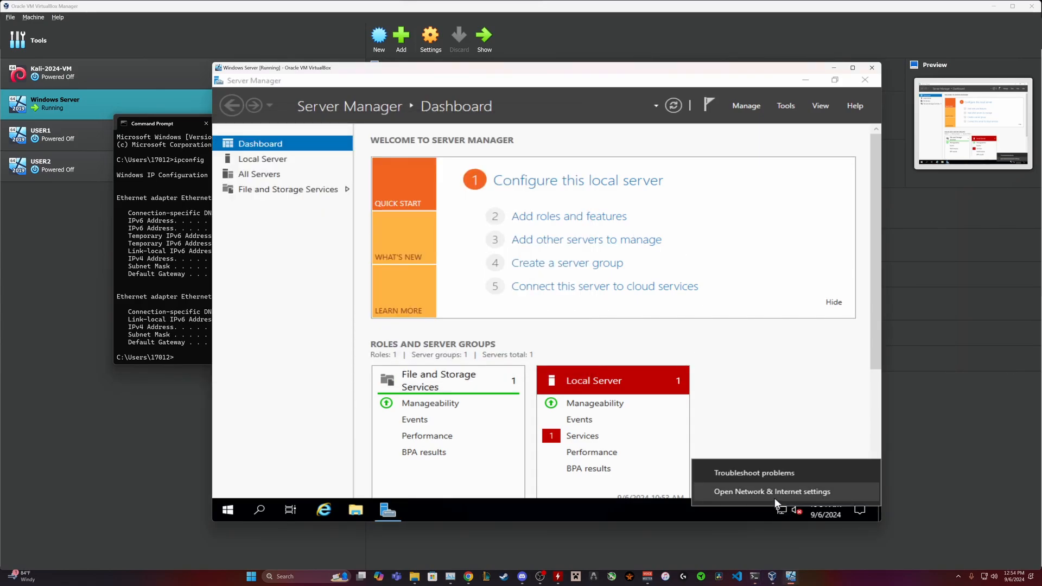
left_click(749, 511)
left_click(781, 512)
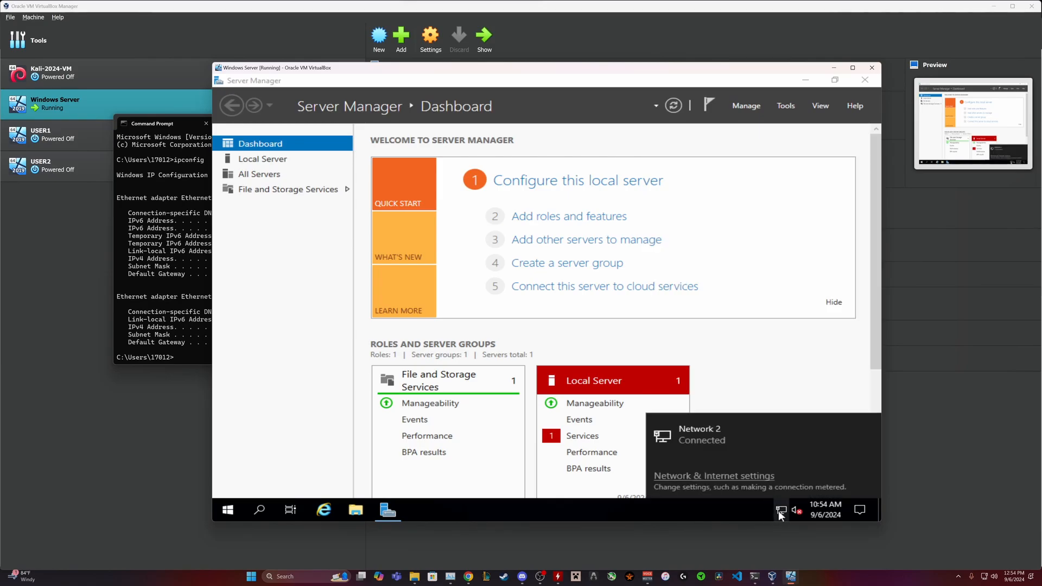
left_click(779, 512)
right_click(780, 512)
left_click(777, 499)
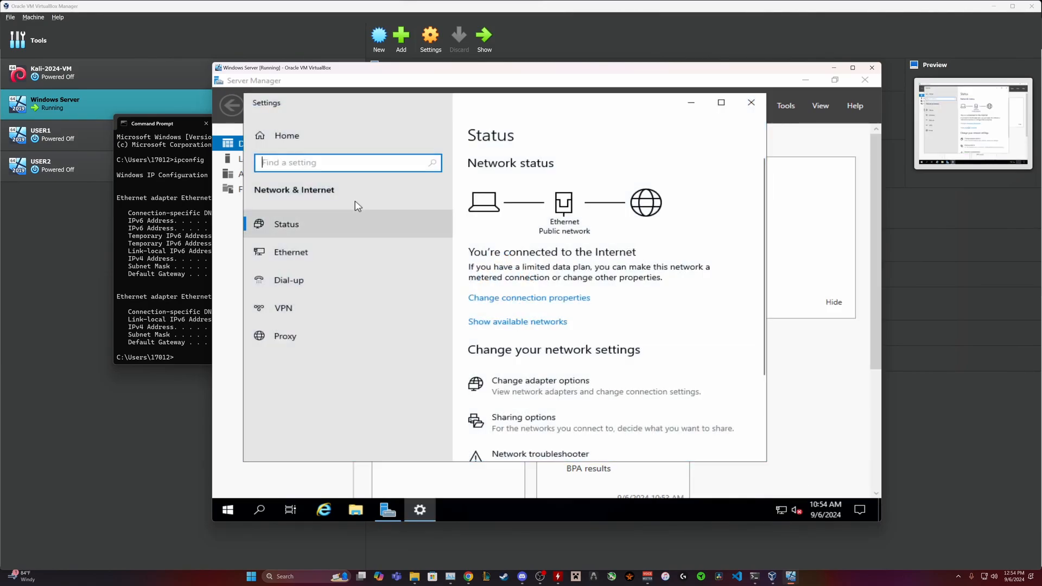
Step: Open the Ethernet adapter's properties in the server's network connections and disable Internet Protocol Version 6 (TCP/IPv6)
right_click(776, 509)
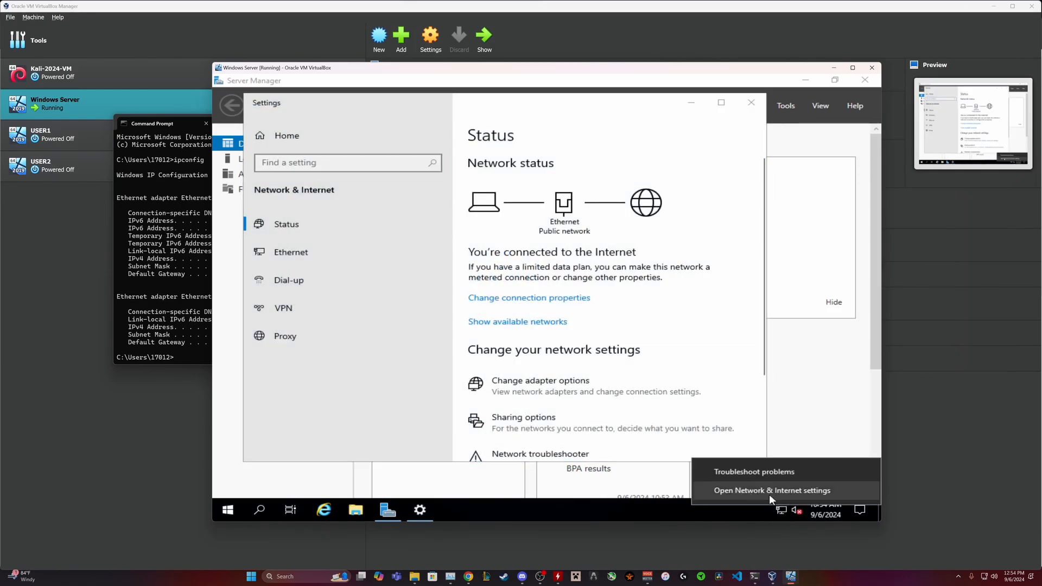
left_click(292, 253)
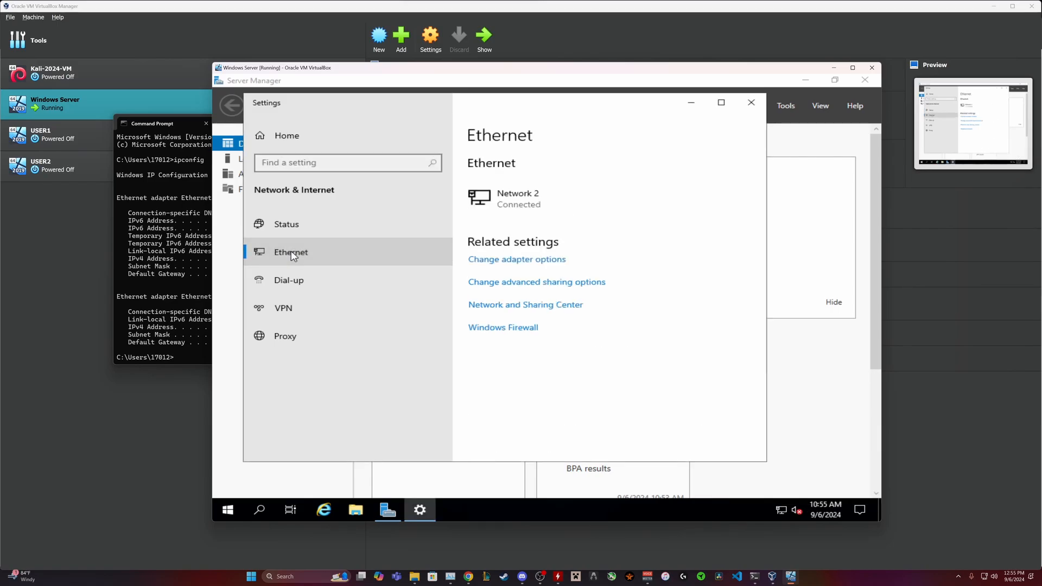
left_click(502, 261)
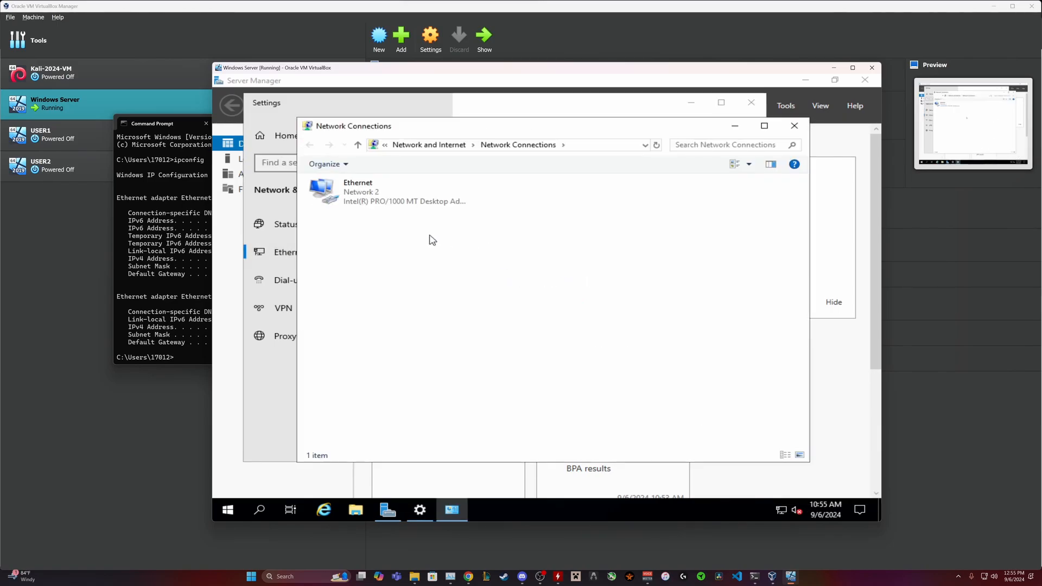
right_click(373, 208)
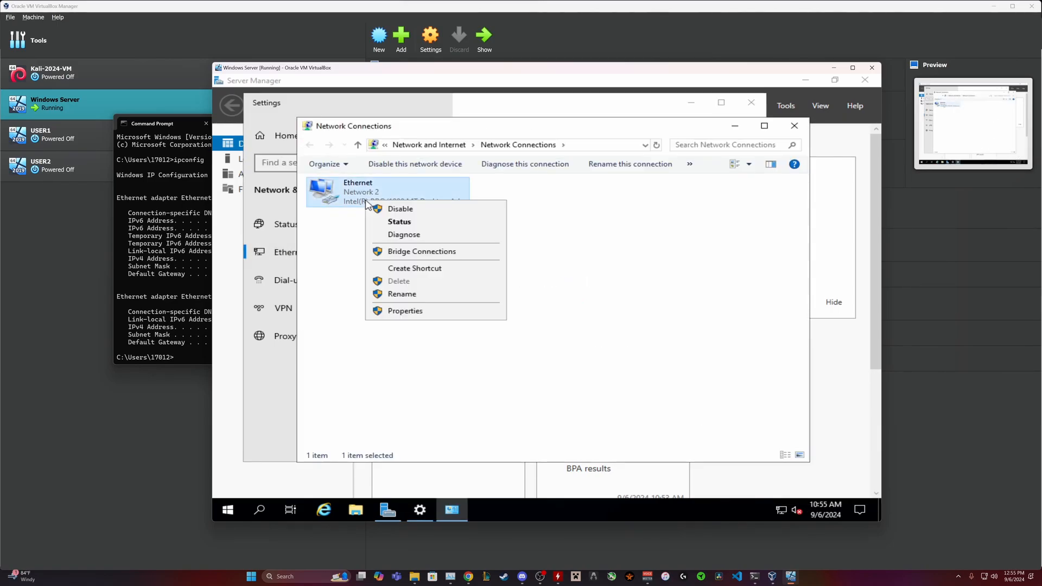
left_click(391, 312)
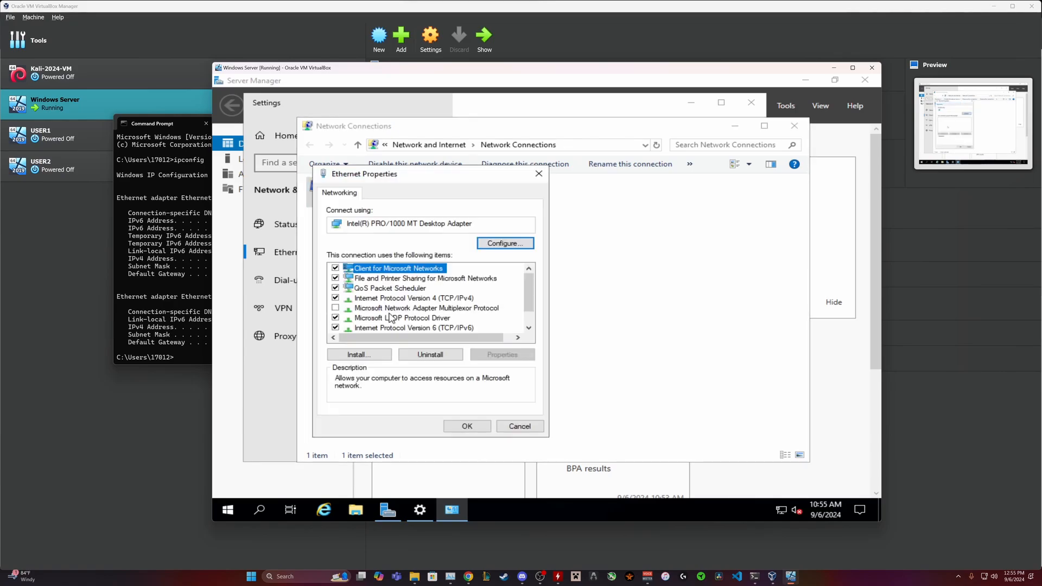
left_click_drag(529, 310, 530, 323)
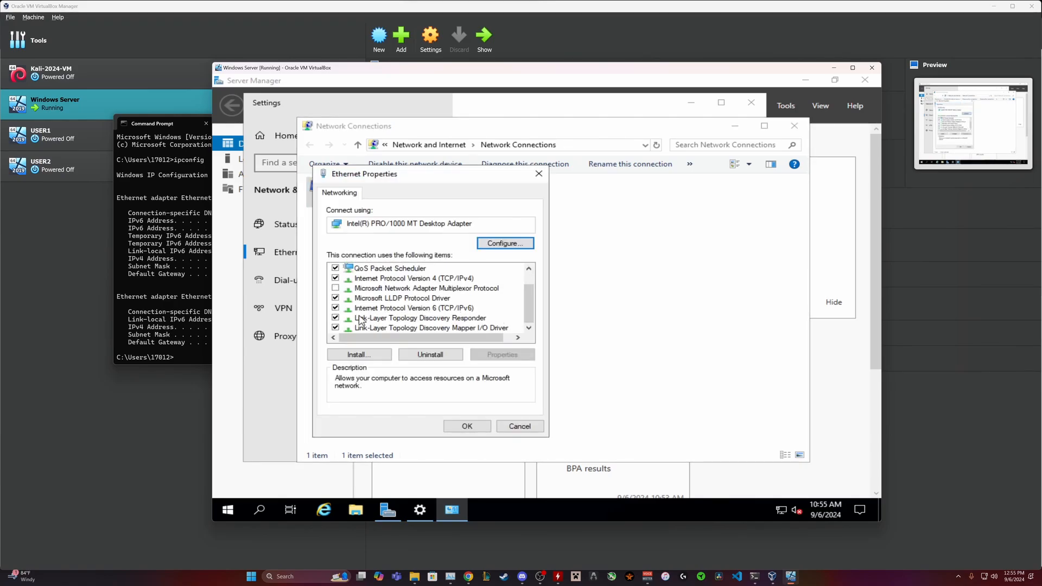
left_click(335, 307)
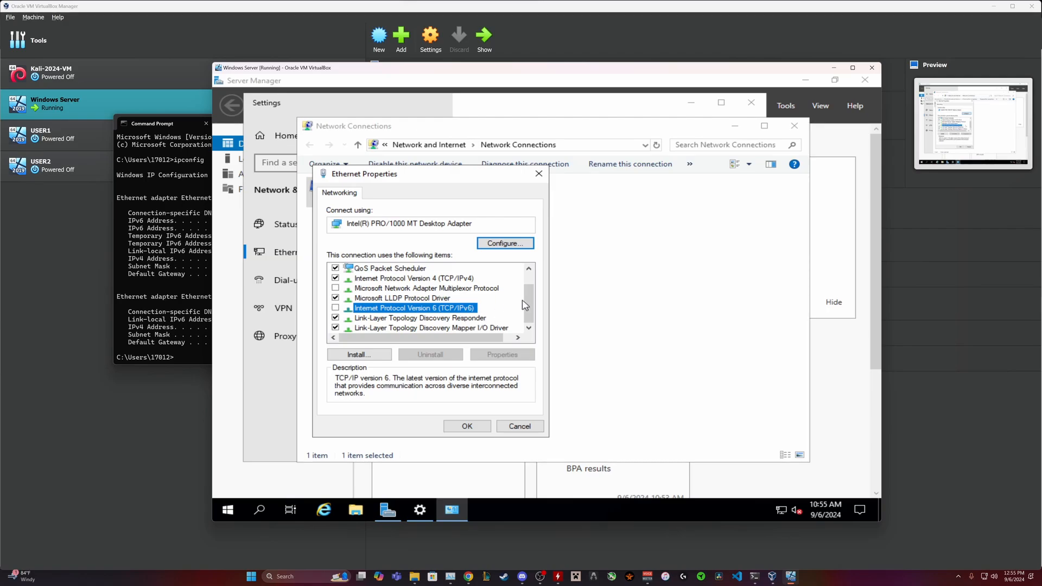
Step: Assign the adapter a static IPv4 address of 192.168.1.100 with subnet mask 255.255.255.0 and default gateway 192.168.1.1
left_click_drag(526, 305, 525, 293)
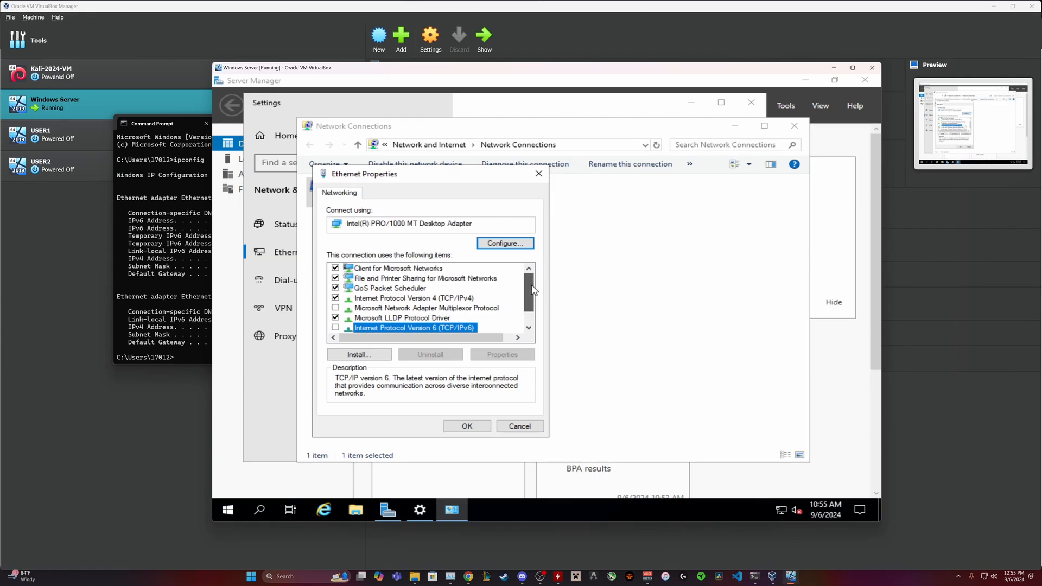
double_click(380, 300)
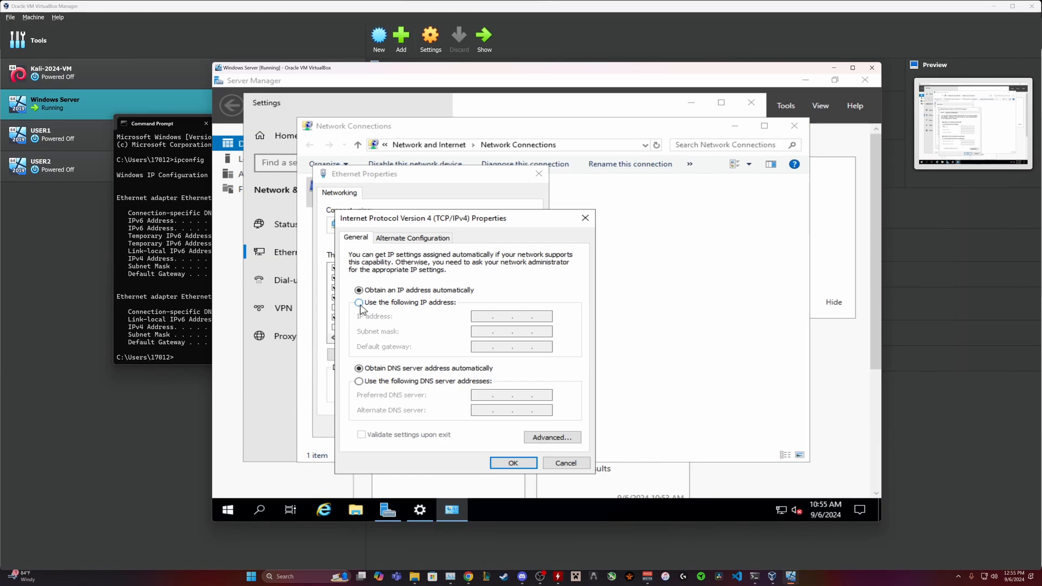
left_click(372, 306)
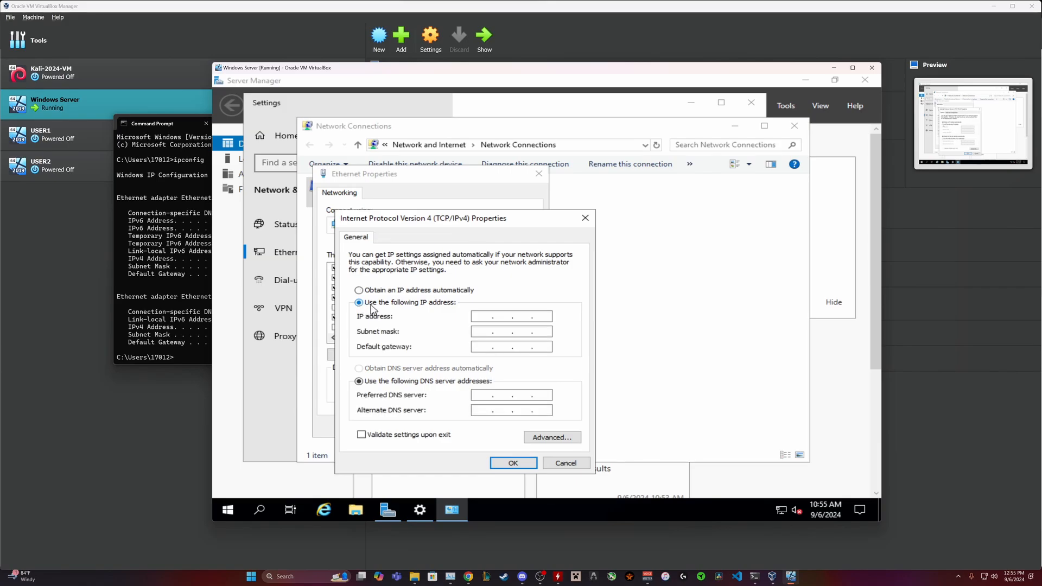
left_click(480, 316)
type("192 . 168 . 1 . 100")
left_click(487, 331)
left_click(478, 347)
type("192 . 168 . 1 . 1")
Step: Set the preferred DNS server to 192.168.1.1 and apply the IPv4 and Ethernet adapter settings
left_click(484, 396)
type("192 . 168 . ")
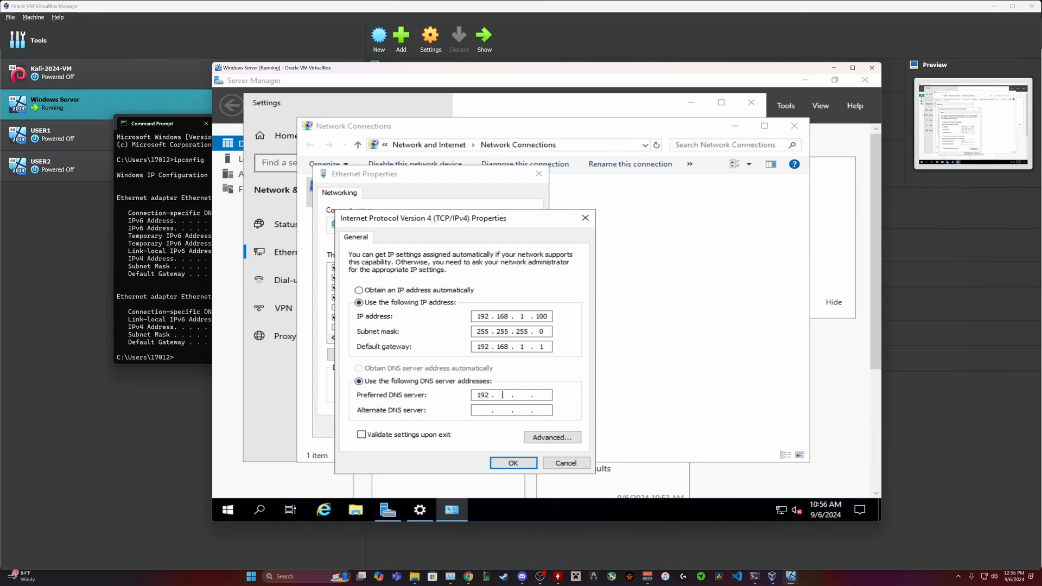
type("1 . 1")
left_click(514, 462)
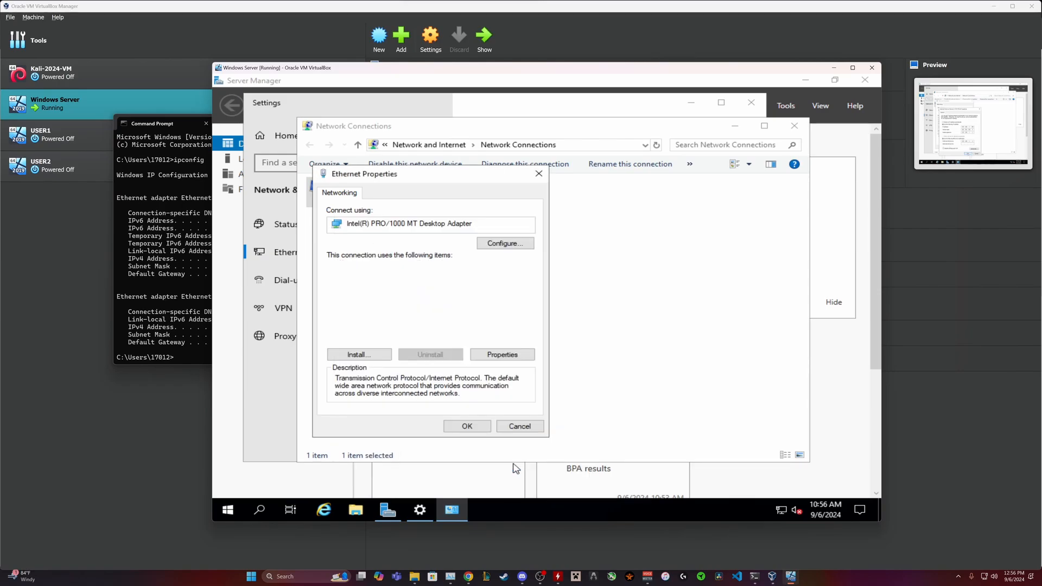
left_click(470, 426)
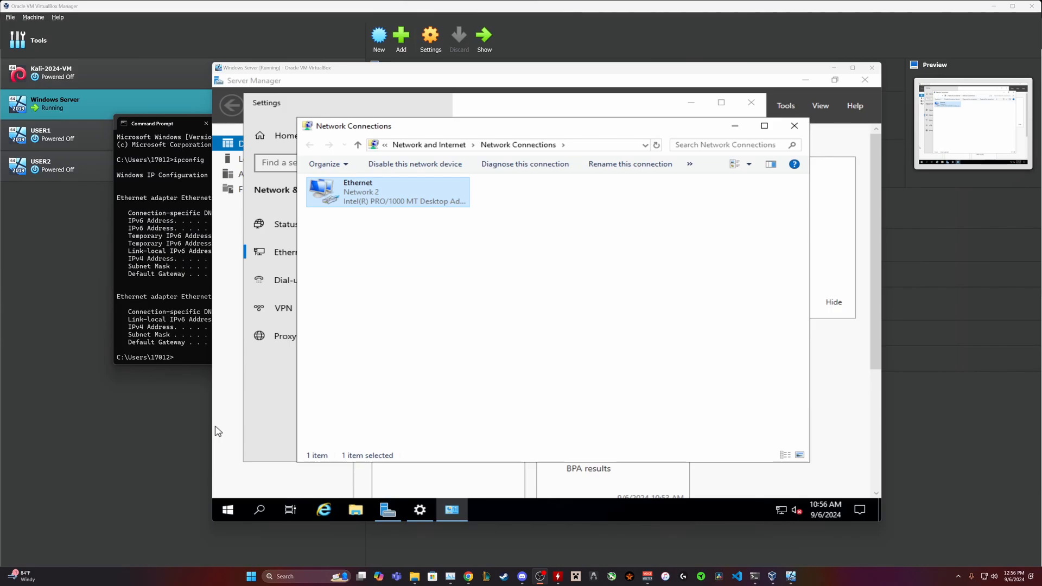
Step: Start adding roles and features in Server Manager, skipping the introduction page by default, with a role-based installation on the server from the pool
left_click(234, 296)
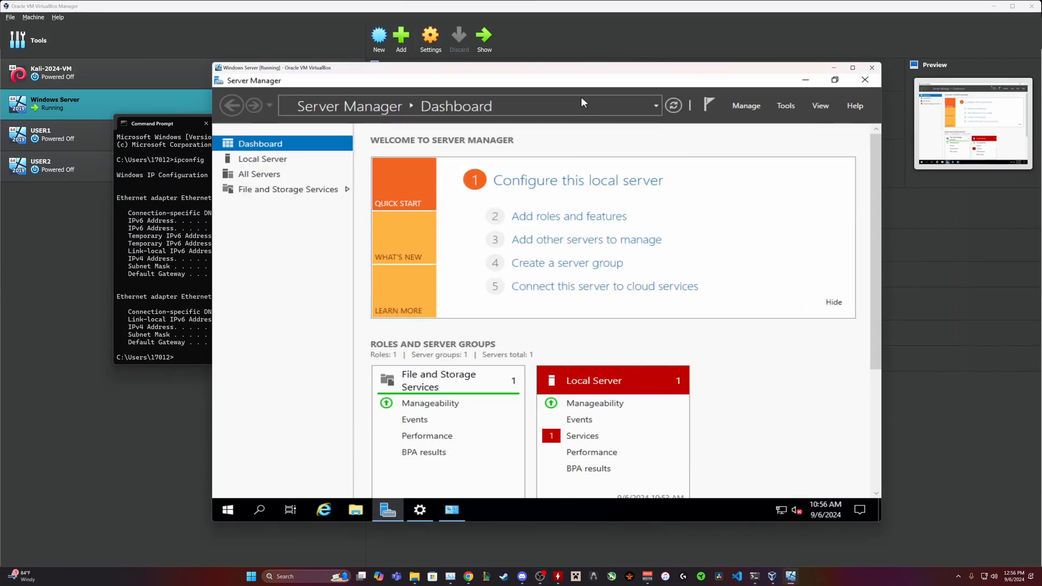
left_click(584, 217)
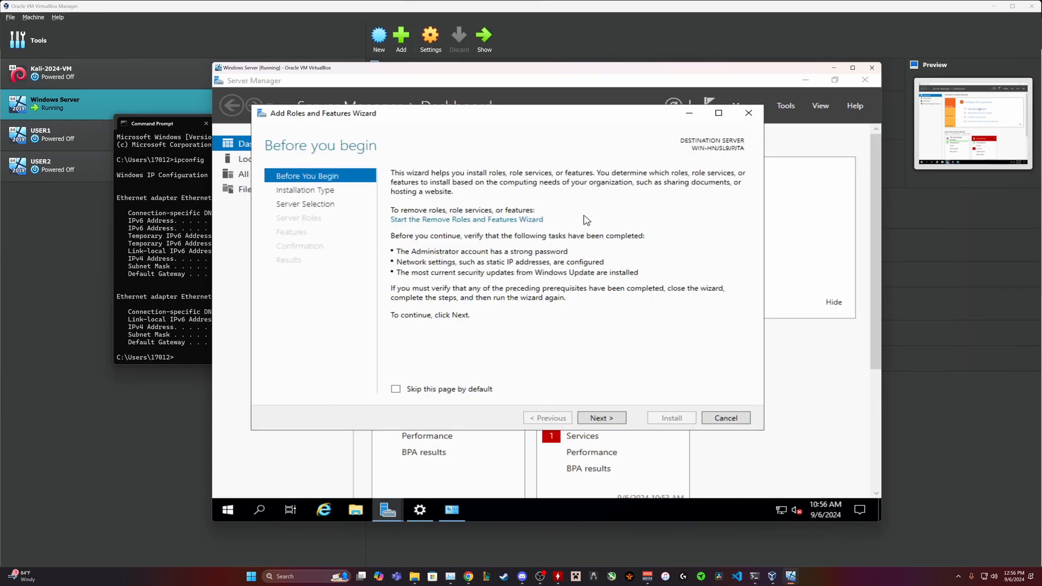
left_click(399, 390)
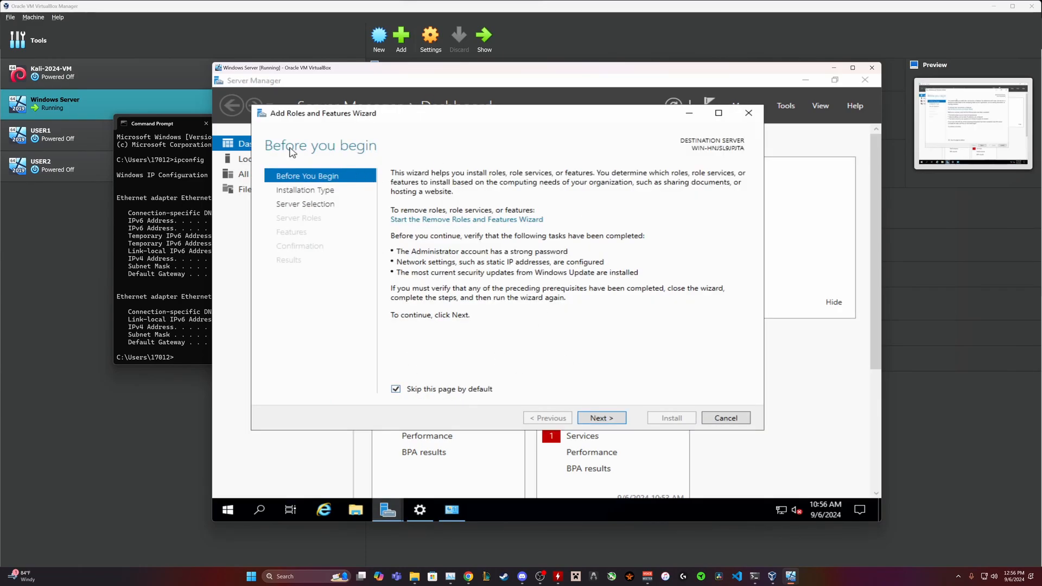
left_click(601, 418)
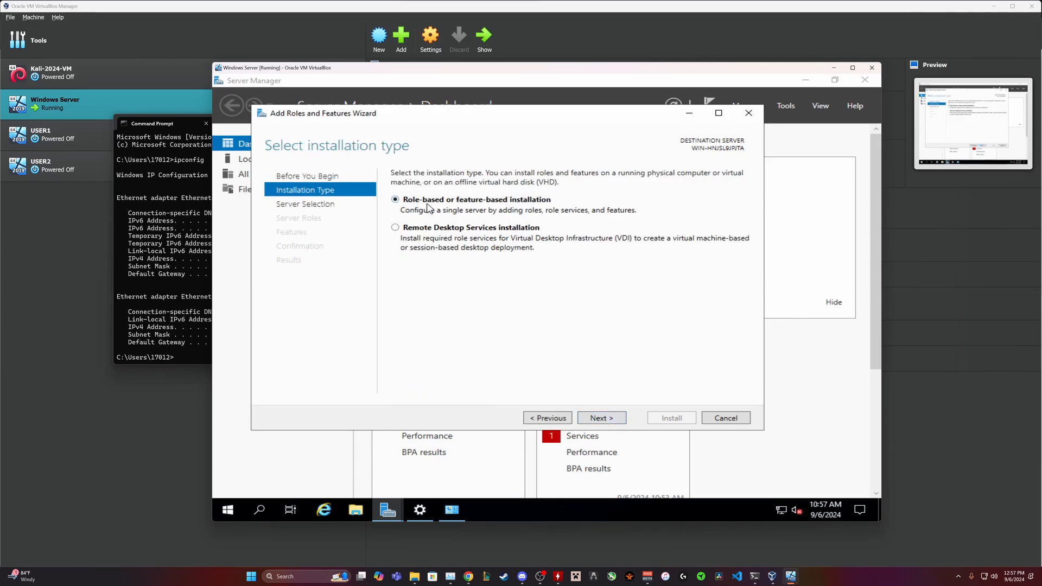
left_click(609, 420)
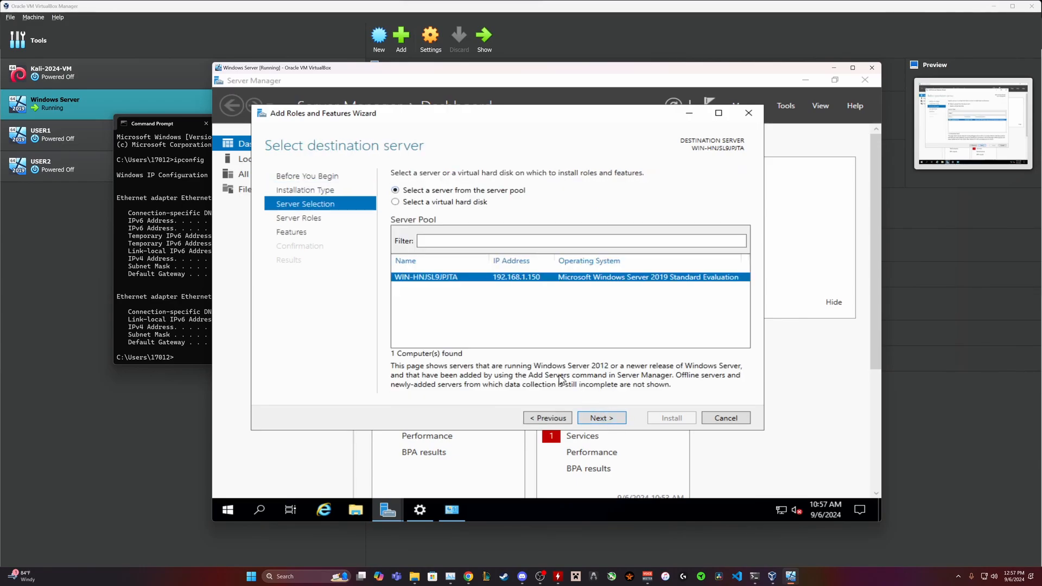
left_click(620, 419)
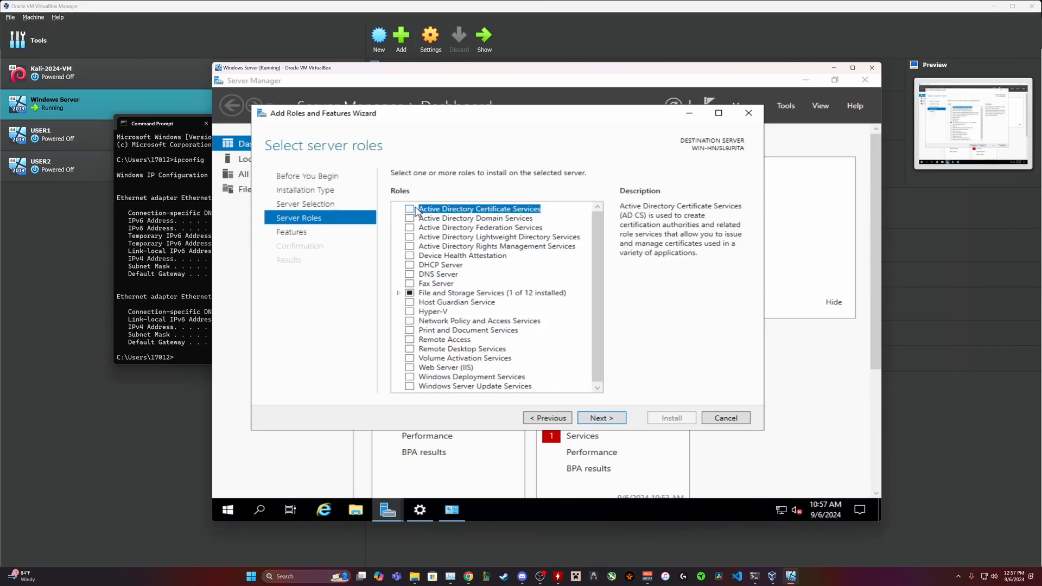
Step: Select the Active Directory Domain Services, DHCP Server and DNS Server roles with their required features, continuing past the validation results
left_click(500, 220)
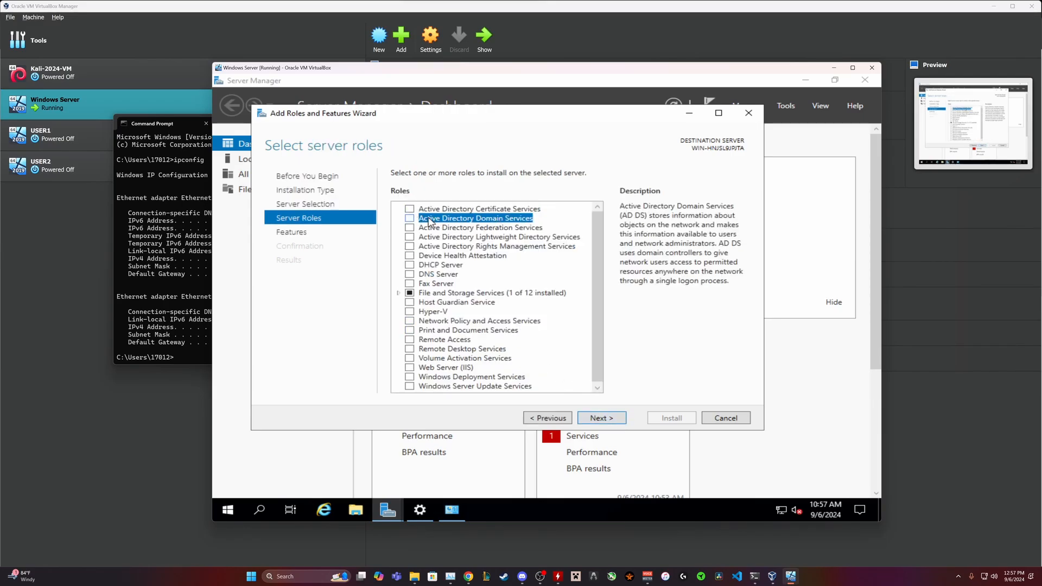
left_click(409, 218)
left_click(545, 371)
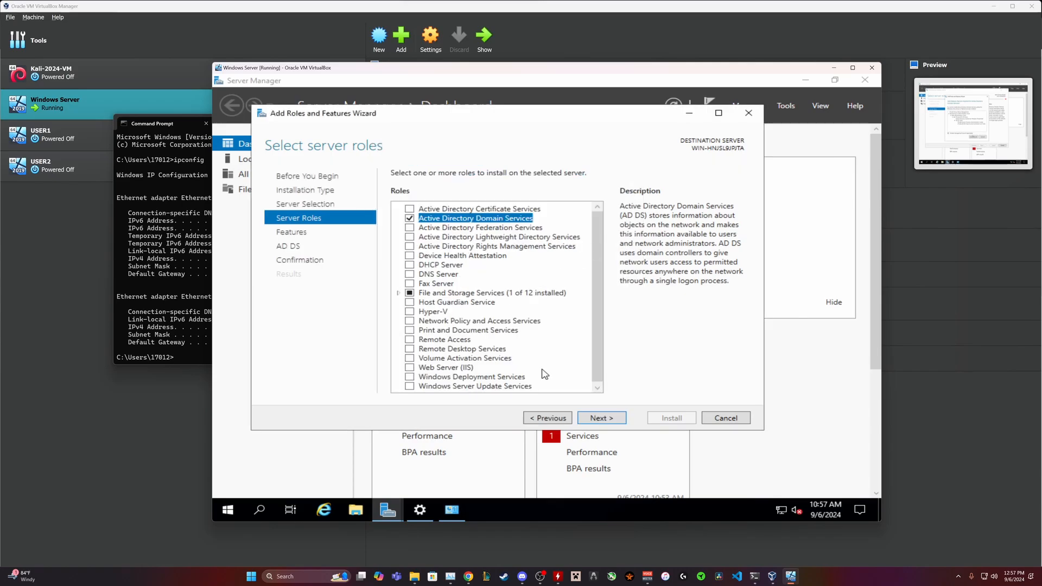
left_click(408, 265)
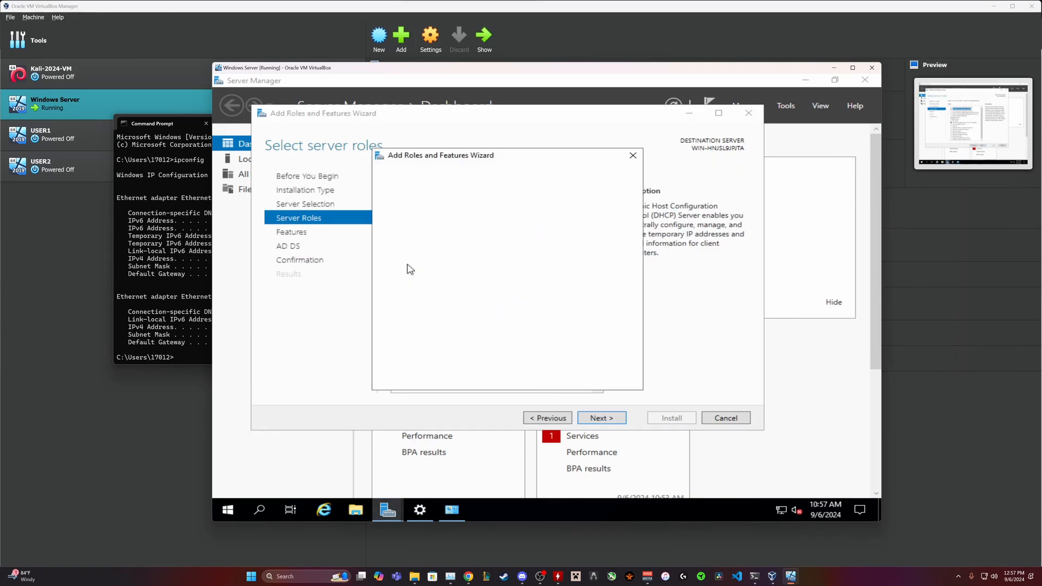
left_click(545, 367)
left_click(530, 360)
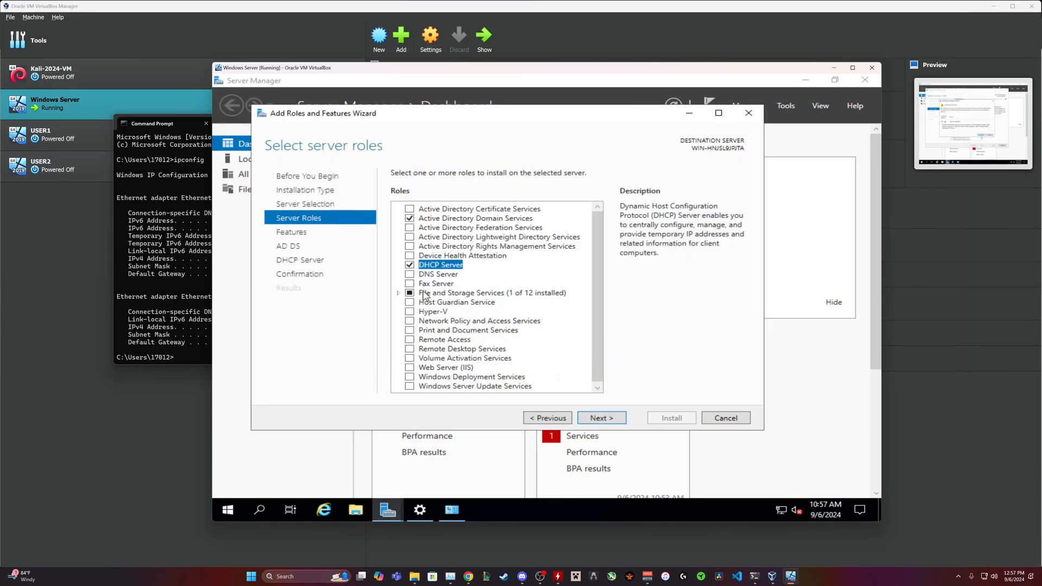
left_click(409, 274)
left_click(544, 367)
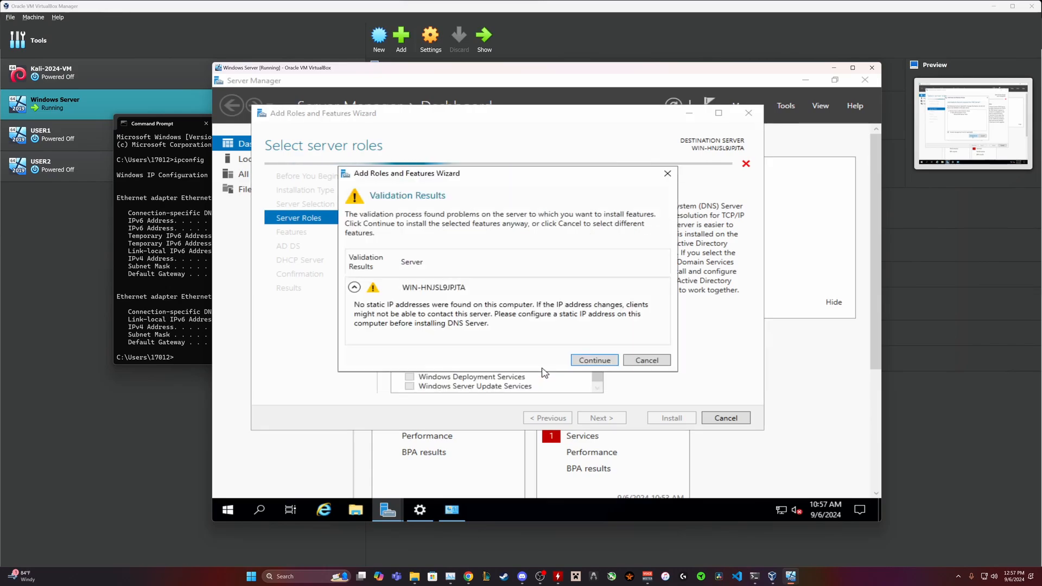
left_click(581, 360)
Step: Keep the default features and role settings through to the confirmation page and install the selected roles
left_click(608, 419)
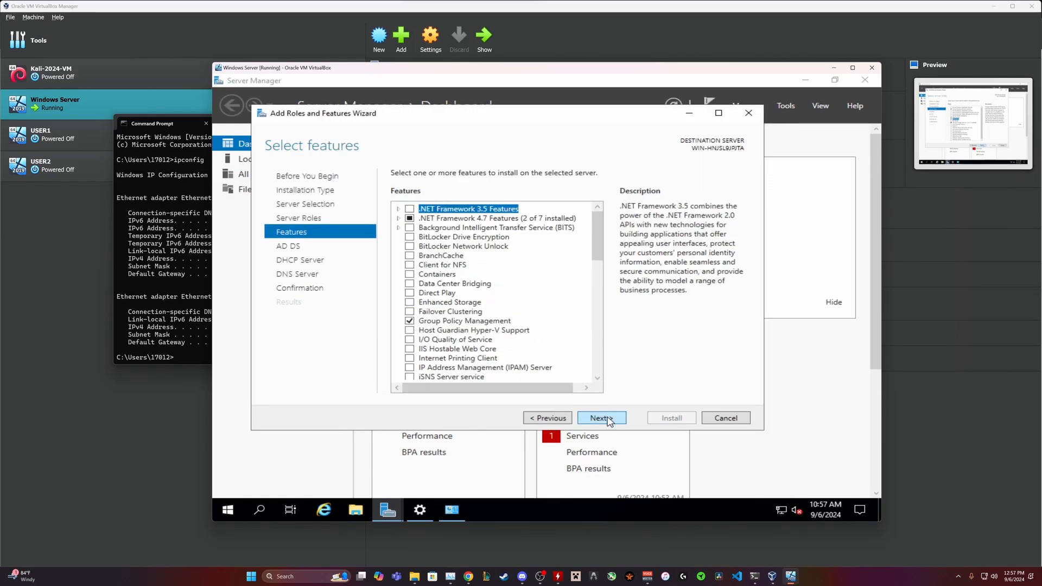
left_click(618, 422)
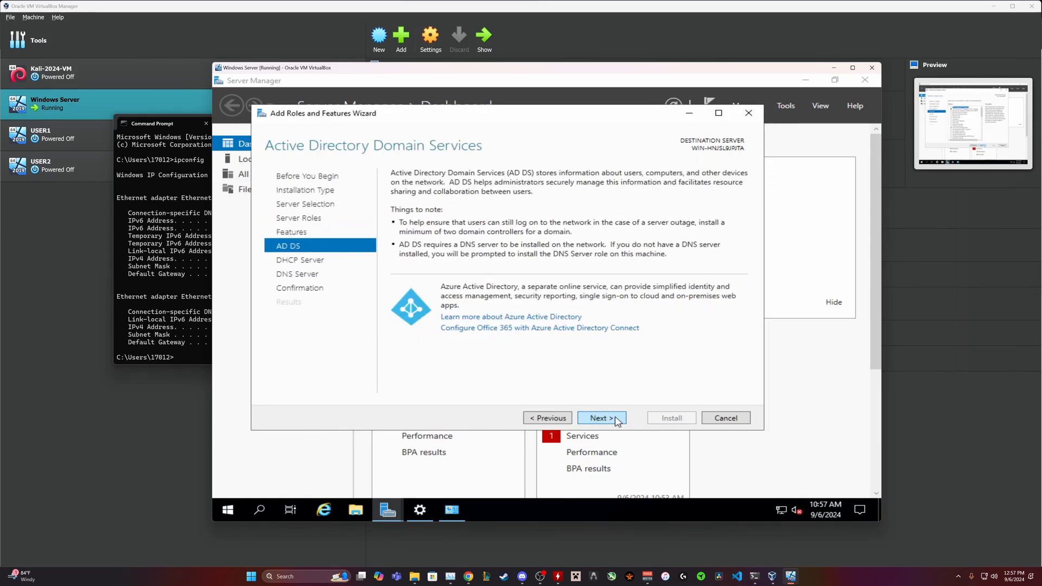
left_click(618, 422)
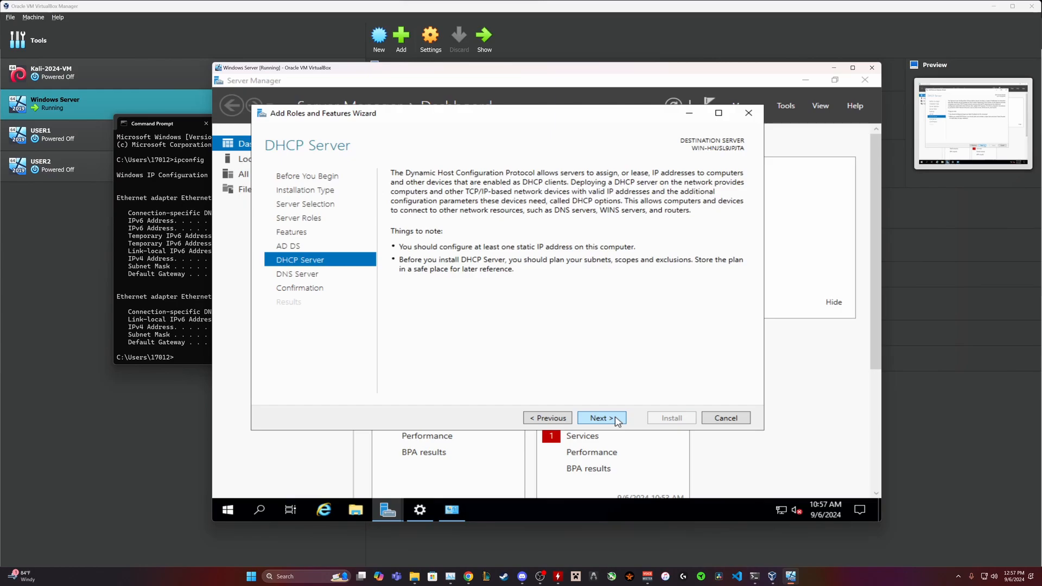
left_click(617, 421)
left_click(618, 422)
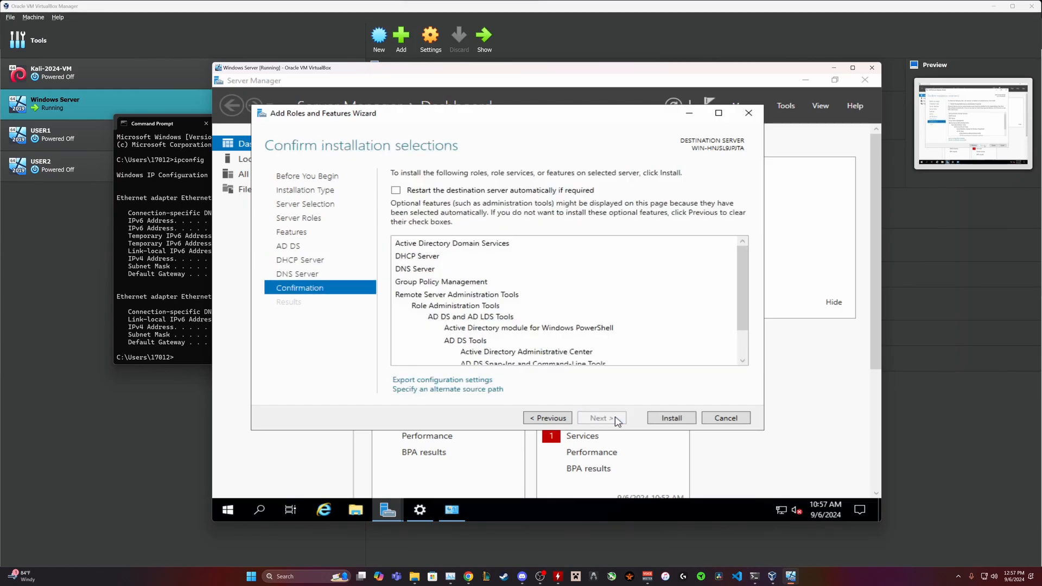
left_click(676, 421)
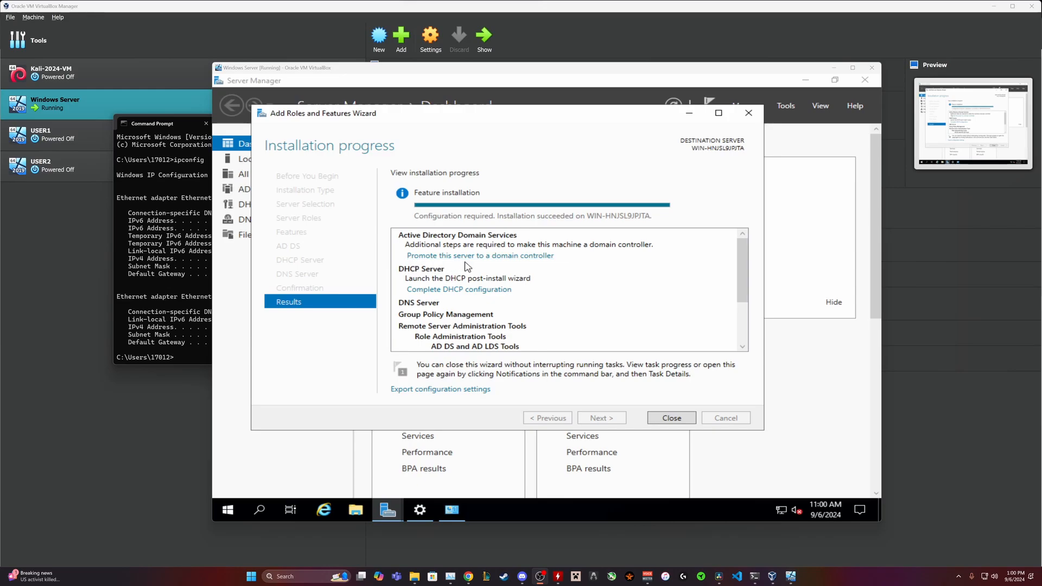
Step: Begin promoting the server to a domain controller by adding a new forest with root domain name testproject.com
left_click(512, 256)
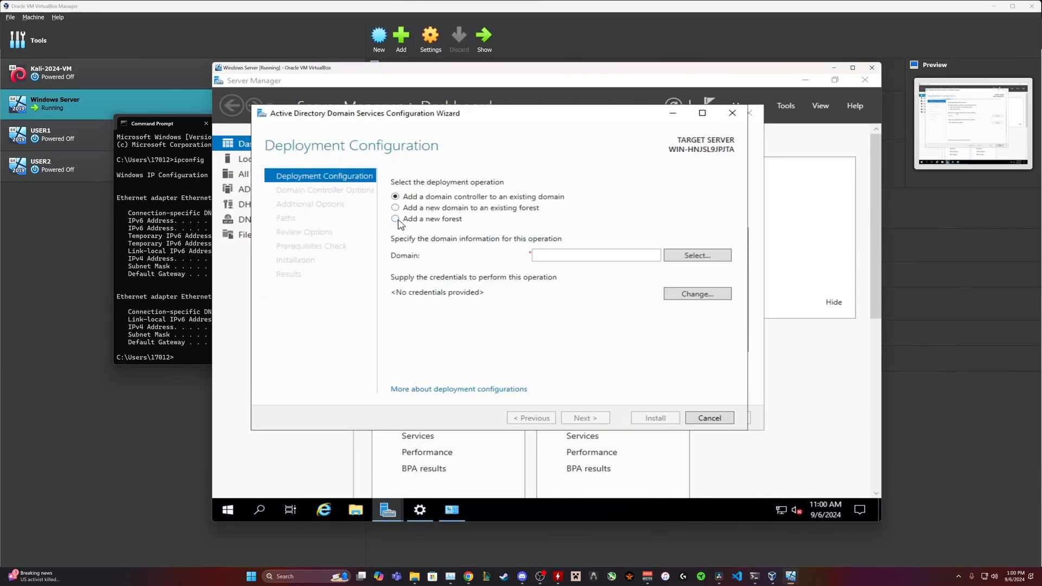
left_click(396, 219)
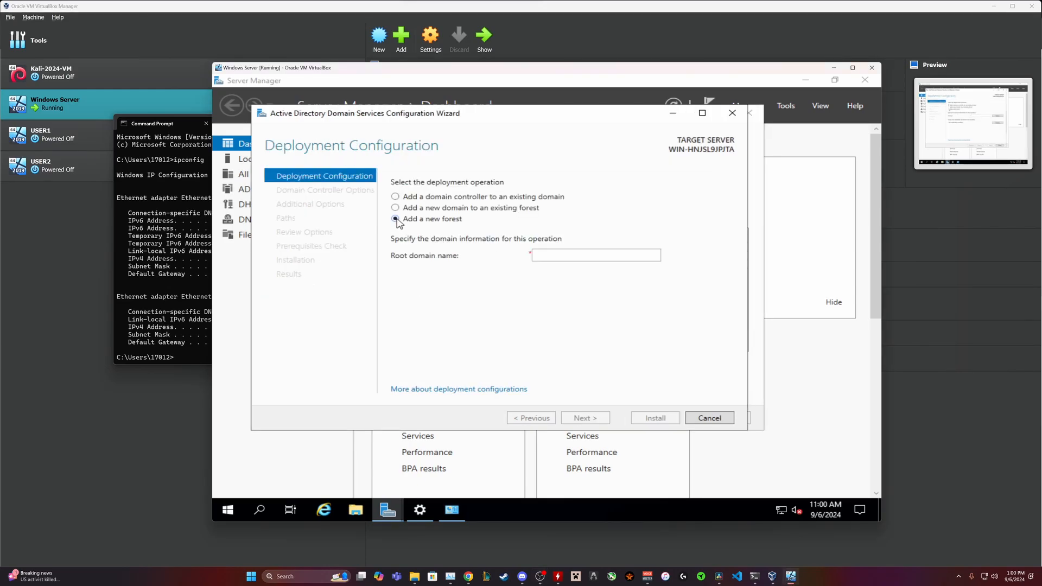
left_click(553, 253)
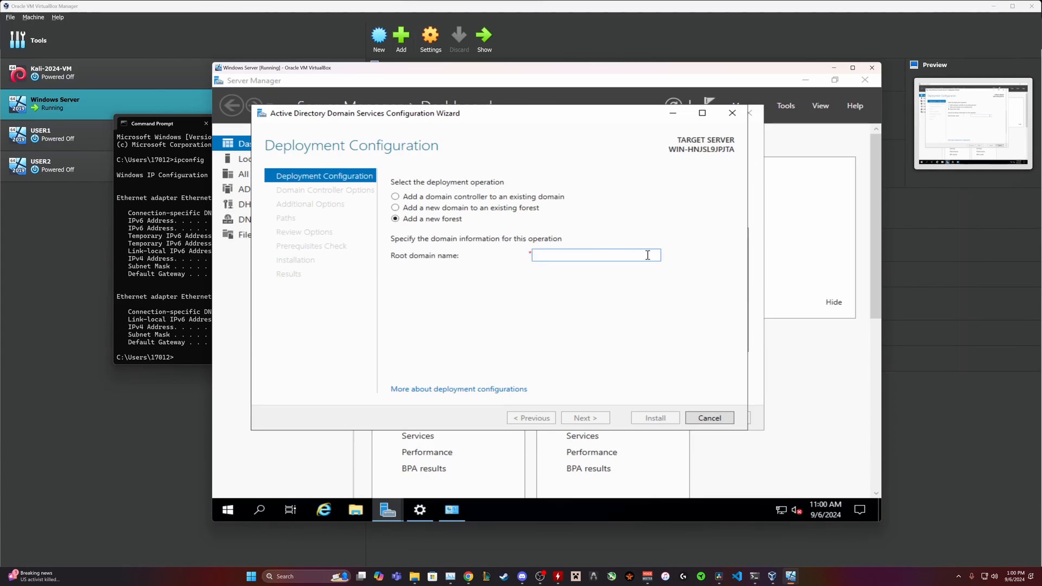
type("testp")
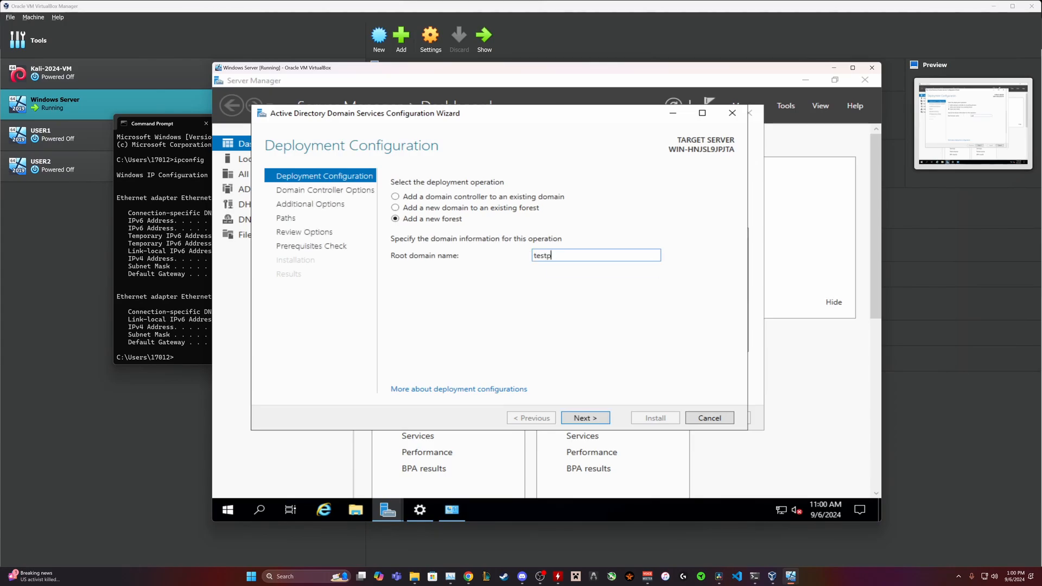
type("roject.com")
left_click(590, 424)
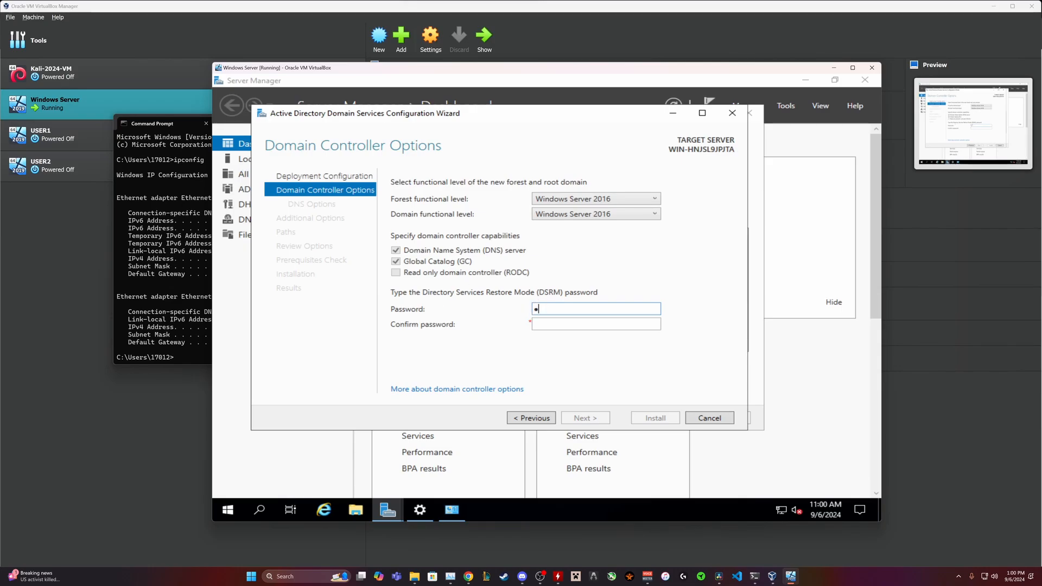
Step: Enter and confirm the Directory Services Restore Mode password, keeping the default functional levels and domain controller capabilities
key("Tab")
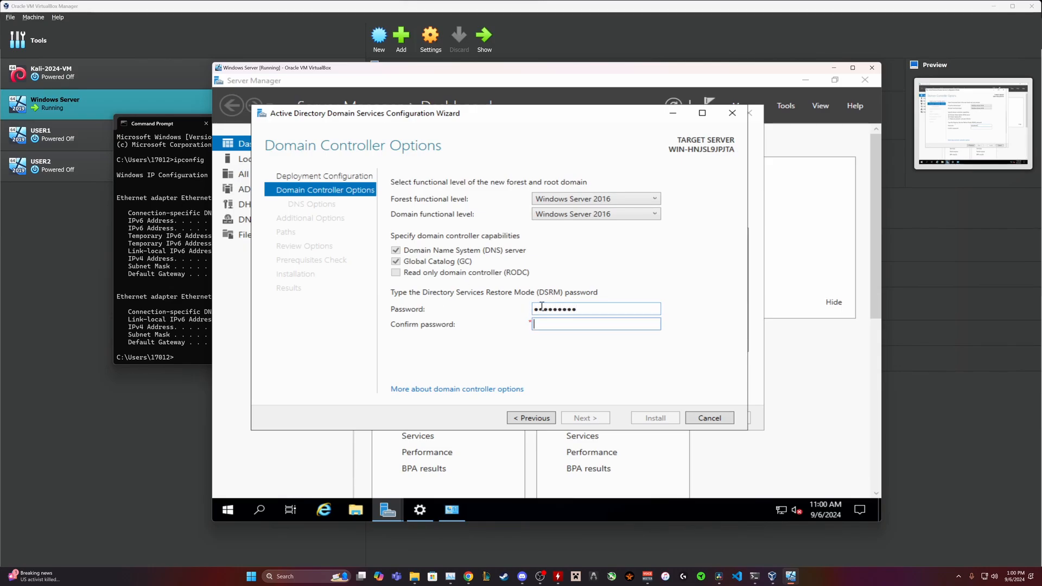
type("•••••••••")
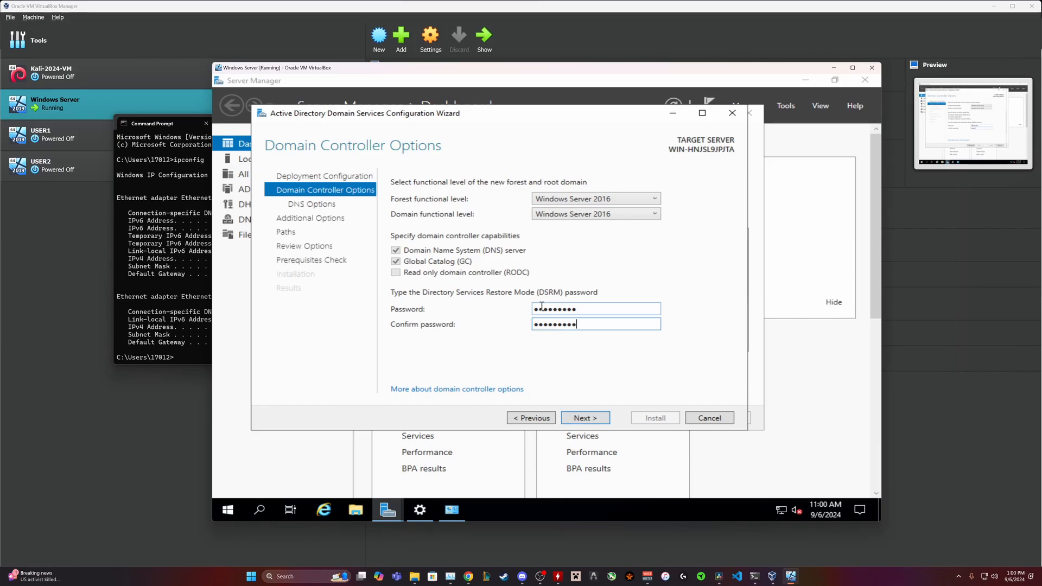
left_click(586, 418)
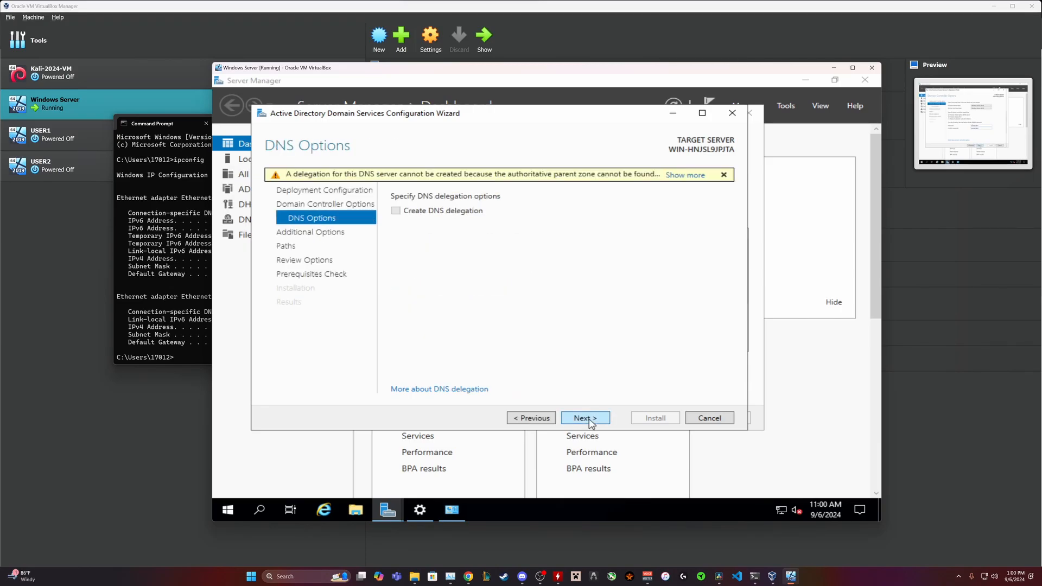
Step: Accept the default DNS options, NetBIOS name and AD DS folder paths, run the prerequisites check and install the domain controller
left_click(586, 418)
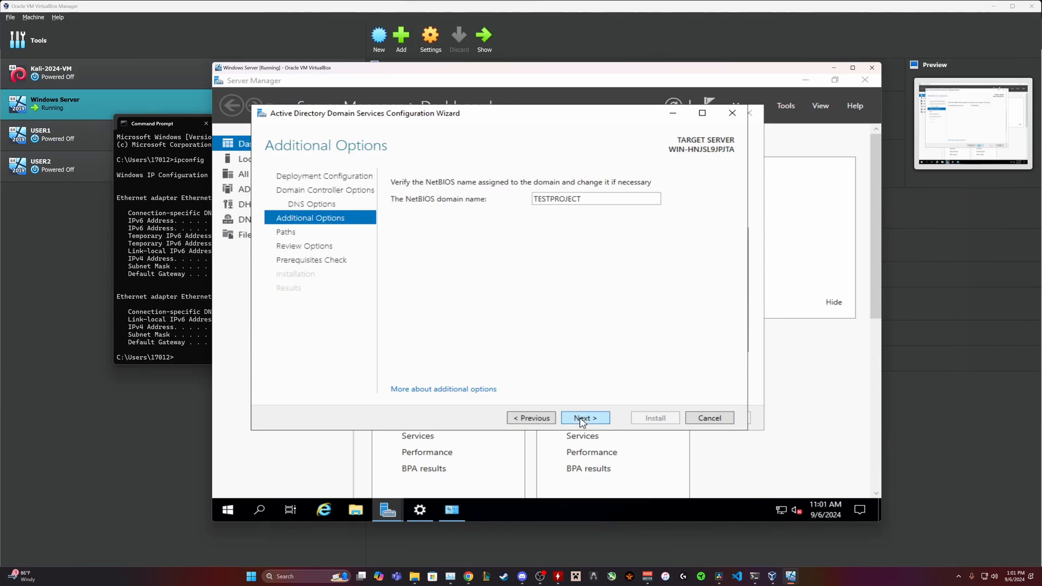
left_click(580, 419)
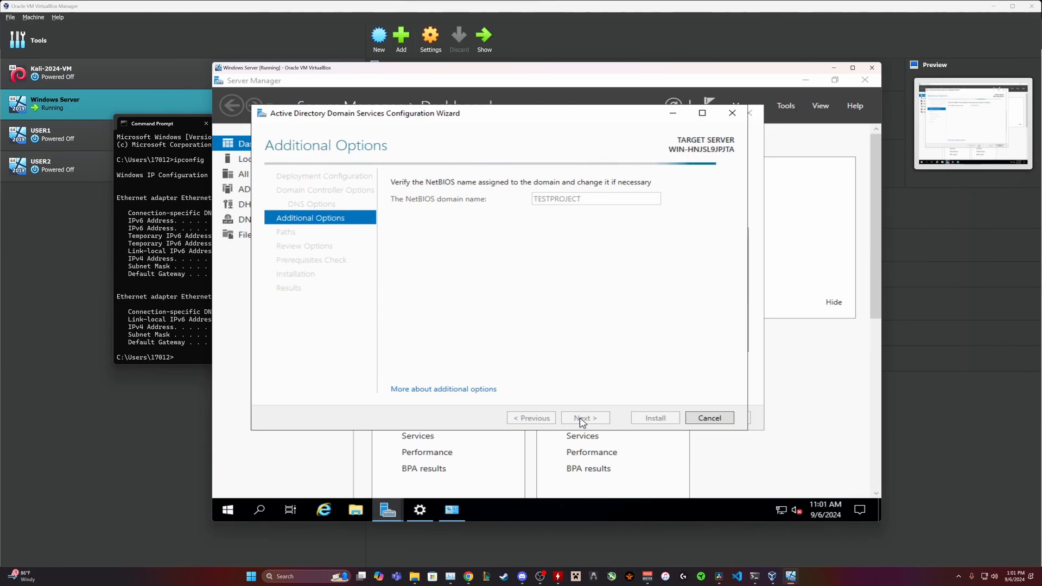
left_click(581, 419)
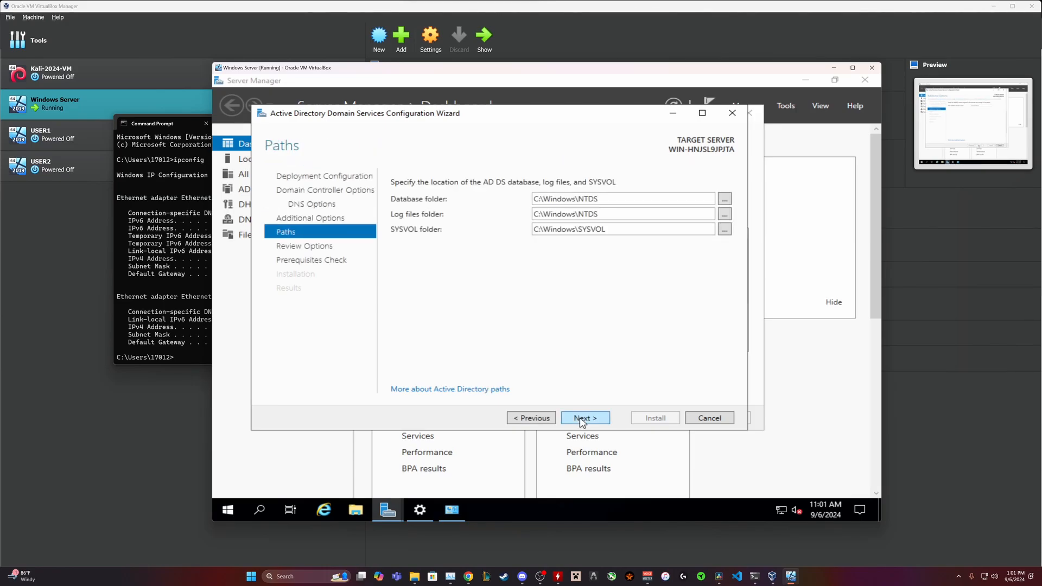
left_click(582, 419)
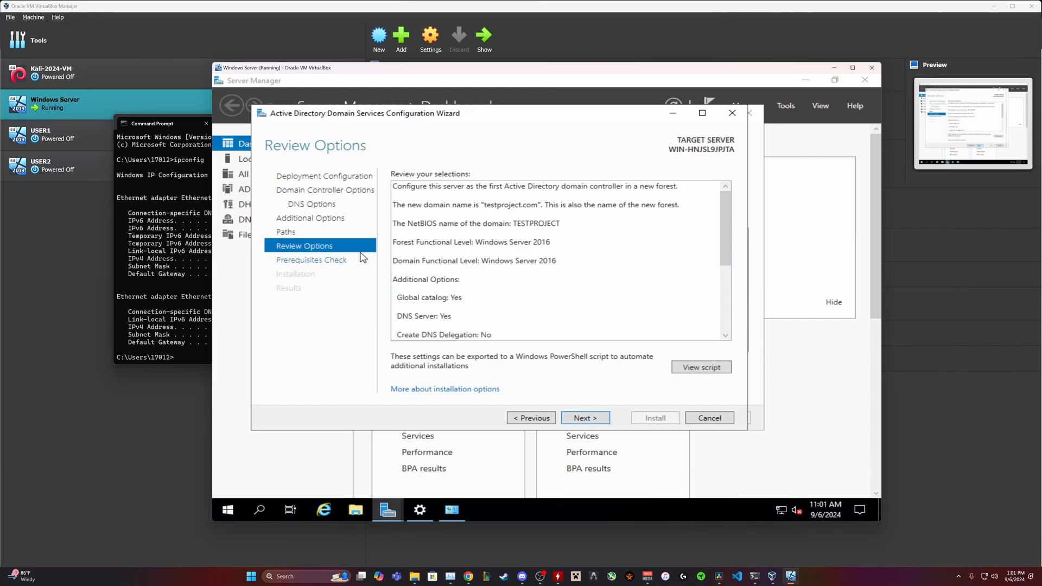
left_click(581, 418)
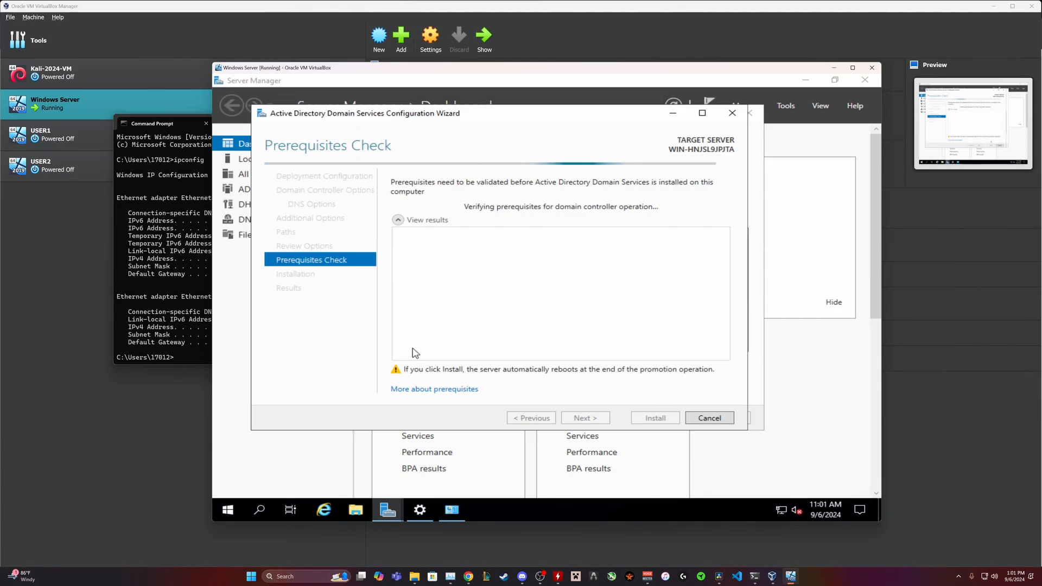
scroll(721, 304, "down", 1)
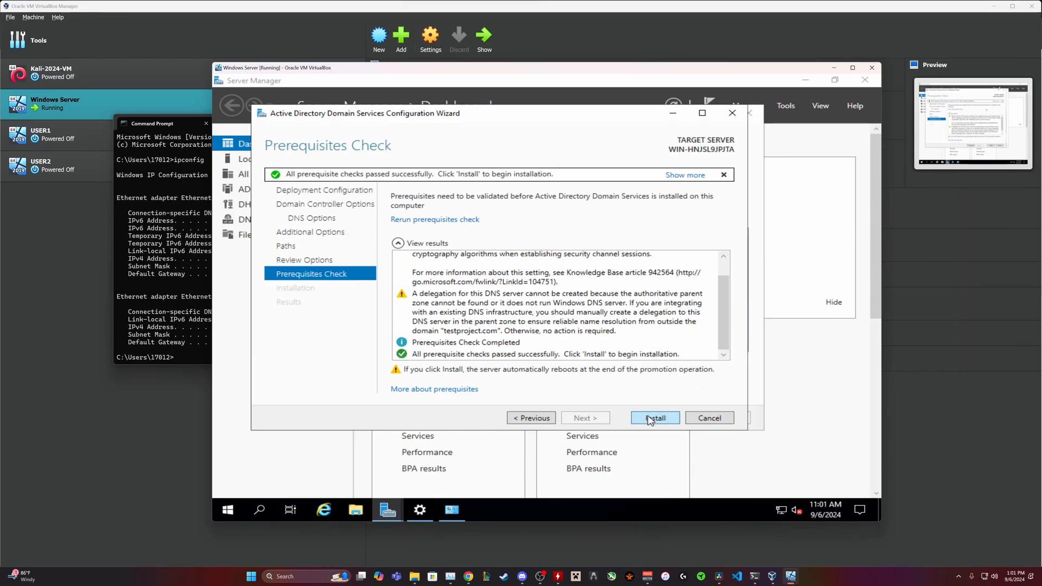
left_click(655, 417)
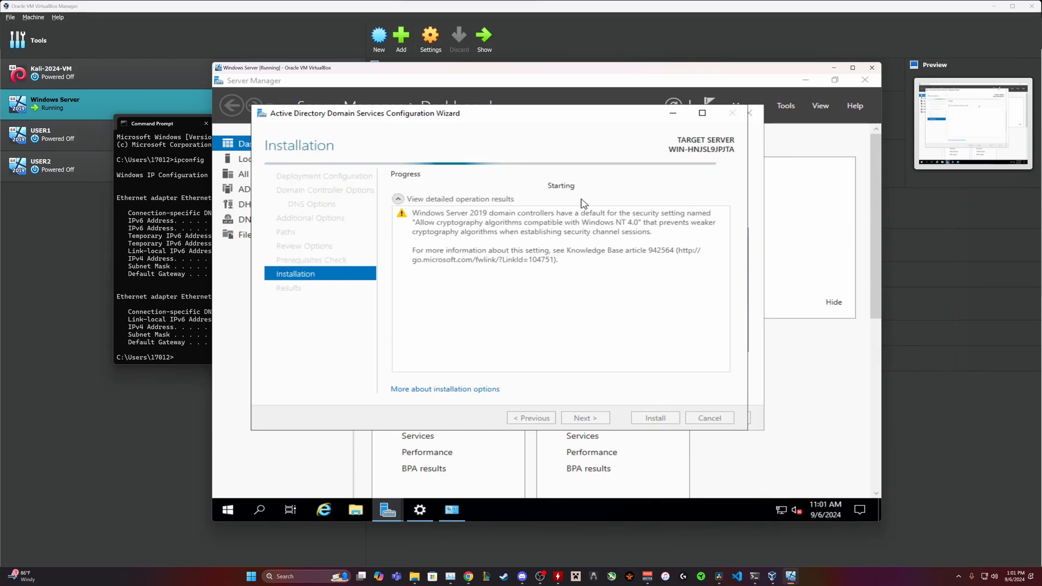